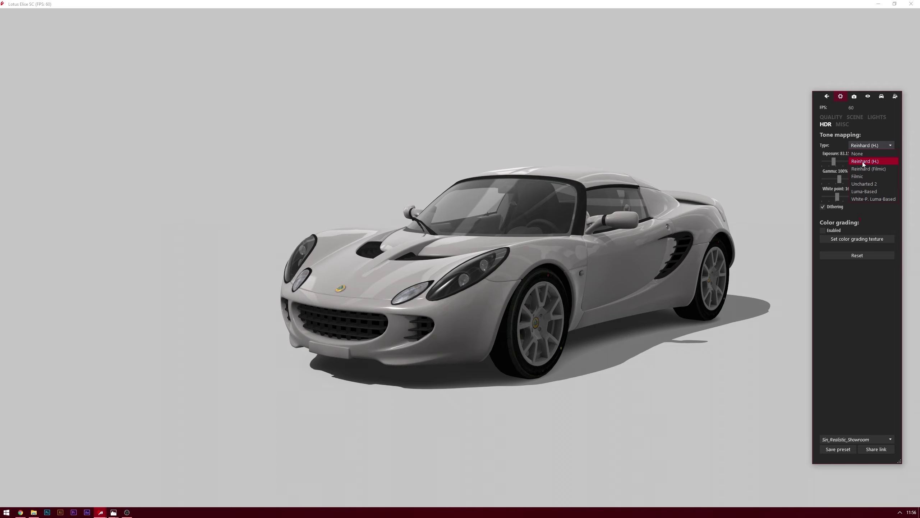
- Set the scene background to dark purple #48018E with 85% brightness
left_click(849, 117)
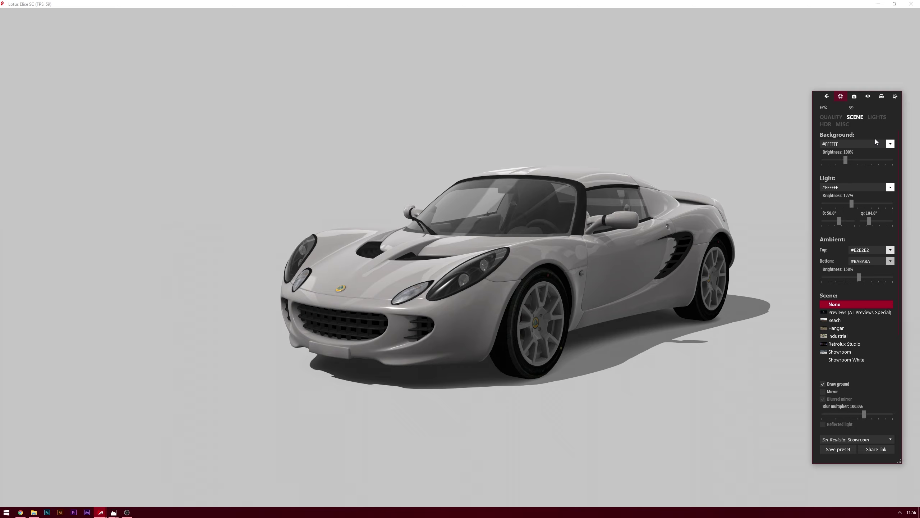
left_click(874, 143)
left_click(848, 174)
left_click_drag(839, 172, 844, 193)
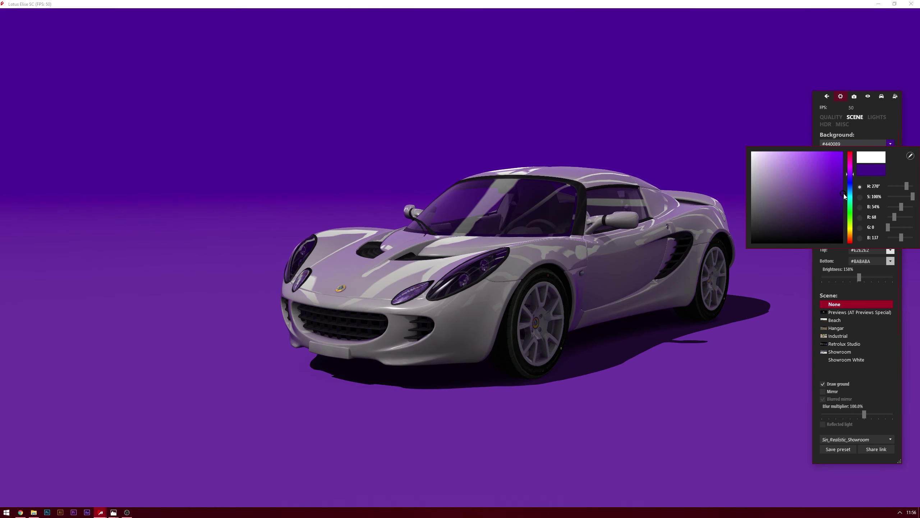
left_click(853, 138)
left_click_drag(846, 163, 843, 161)
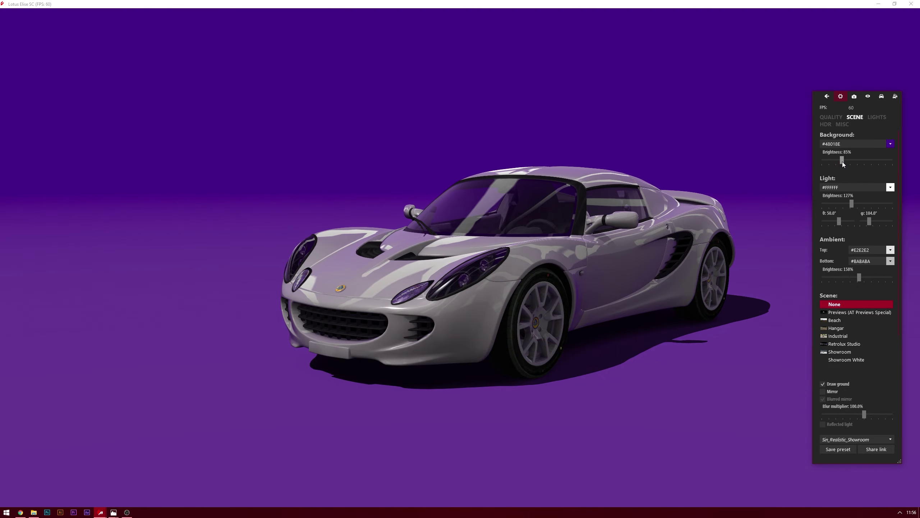
- Change the scene's main light colour to purple #6600C6
mouse_move(701, 170)
left_mouse_down()
mouse_move(742, 173)
mouse_move(619, 166)
mouse_move(639, 170)
mouse_move(696, 152)
mouse_move(666, 151)
mouse_move(692, 160)
left_mouse_up()
scroll(696, 152, "down", 3)
left_click(890, 187)
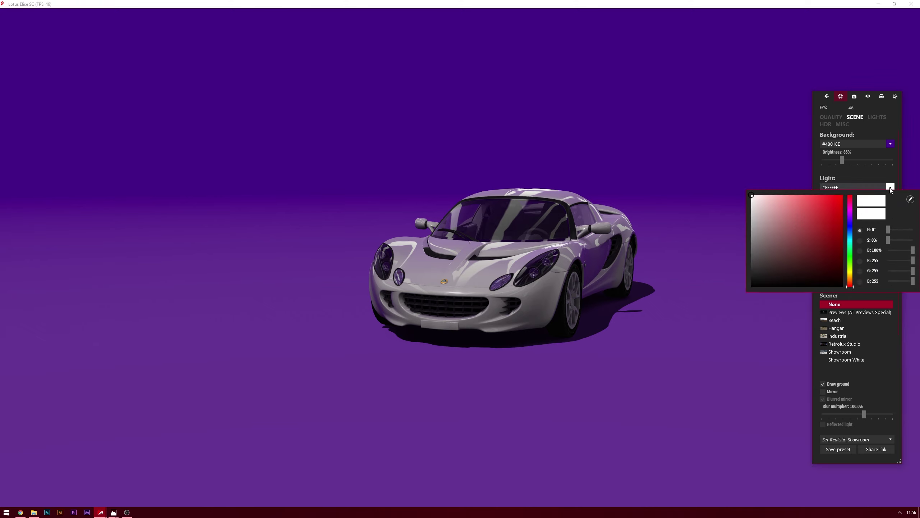
left_click(849, 219)
left_click(843, 217)
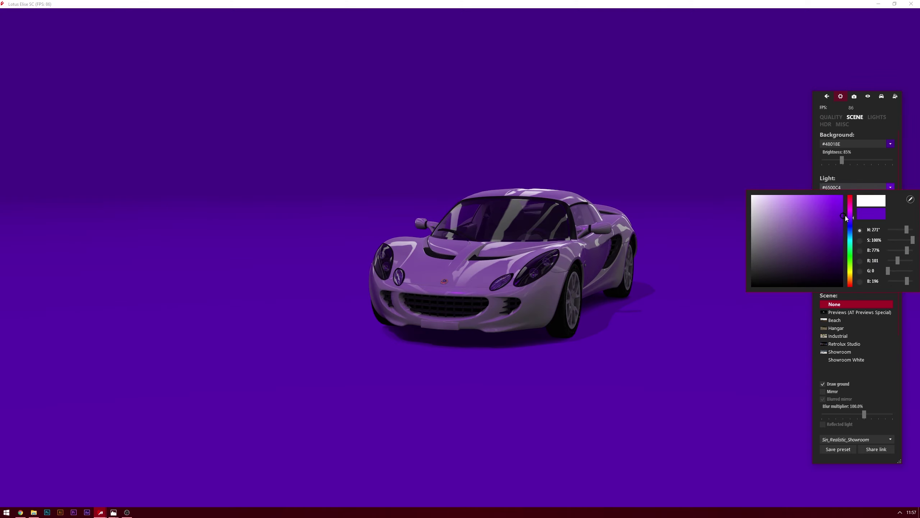
left_click(844, 216)
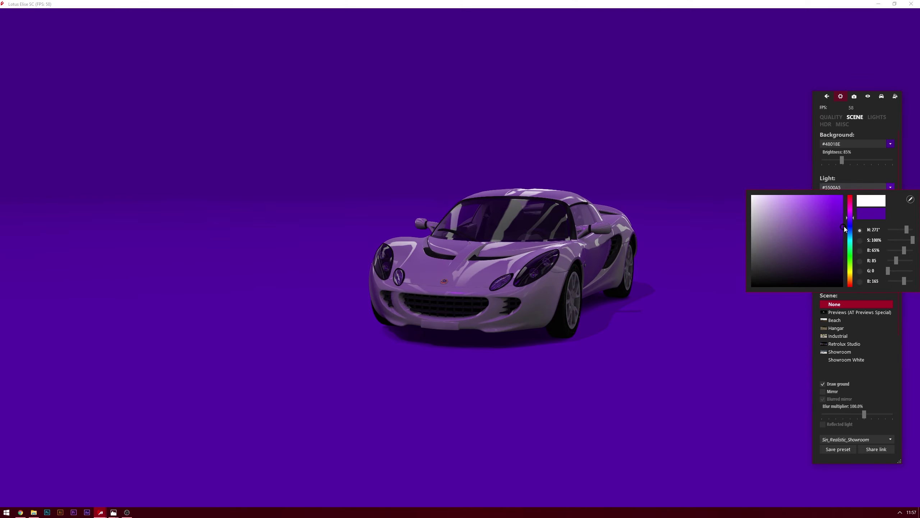
left_click(867, 181)
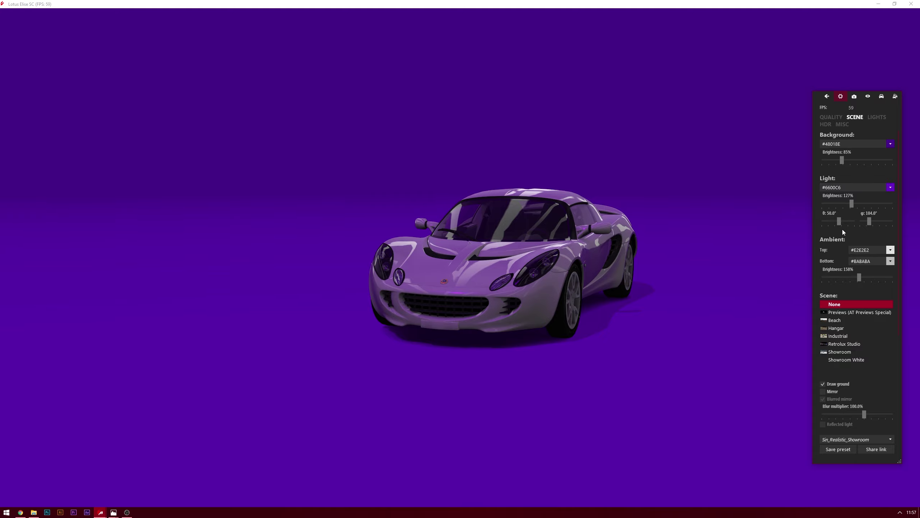
left_click(891, 249)
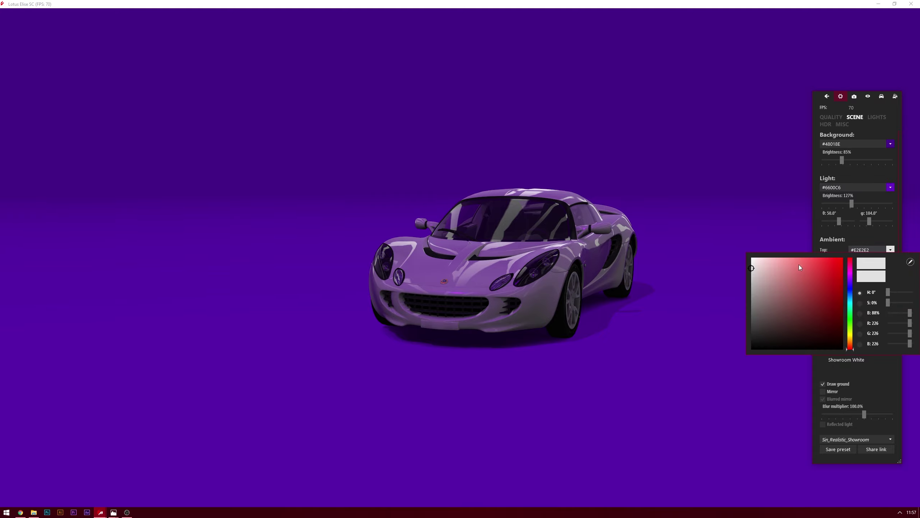
left_click(599, 226)
left_click_drag(599, 225, 672, 230)
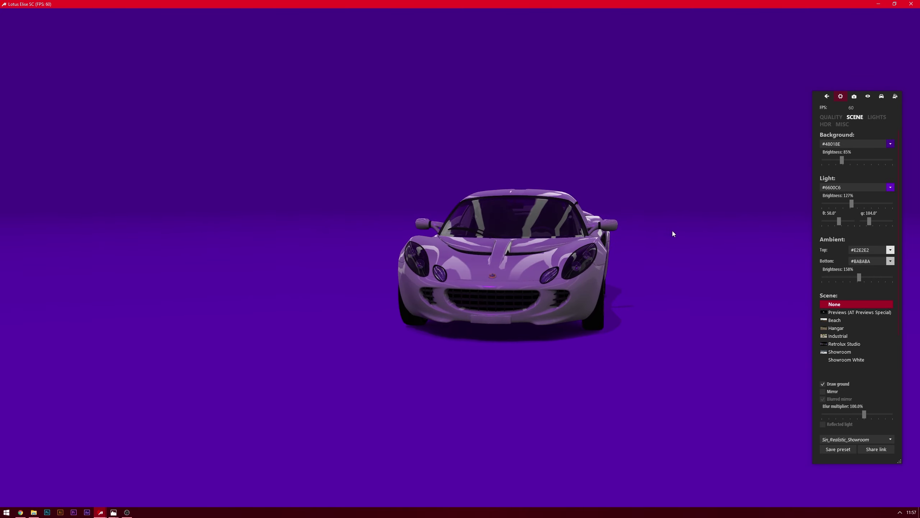
- Add an extra light, Light #1, to the scene and set its type to Spot
left_click(873, 117)
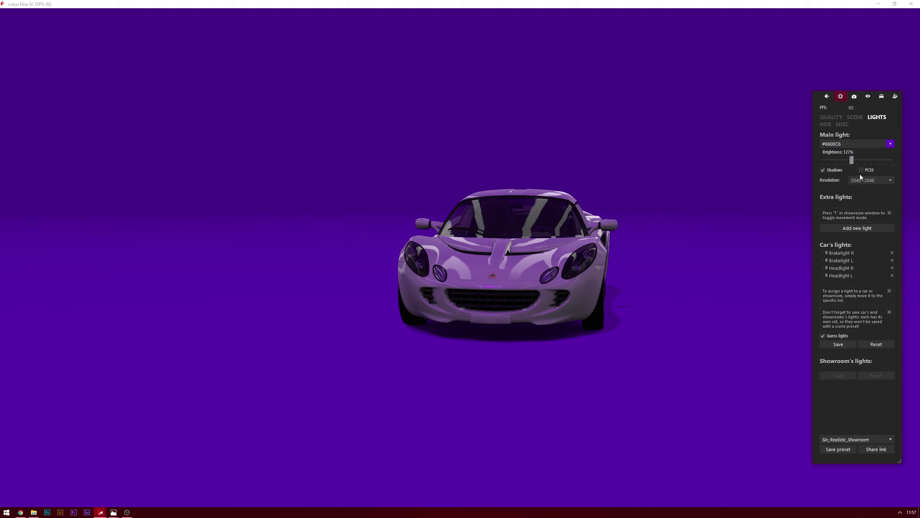
left_click(826, 230)
left_click_drag(632, 169, 575, 264)
left_click(850, 229)
left_click_drag(592, 227, 489, 212)
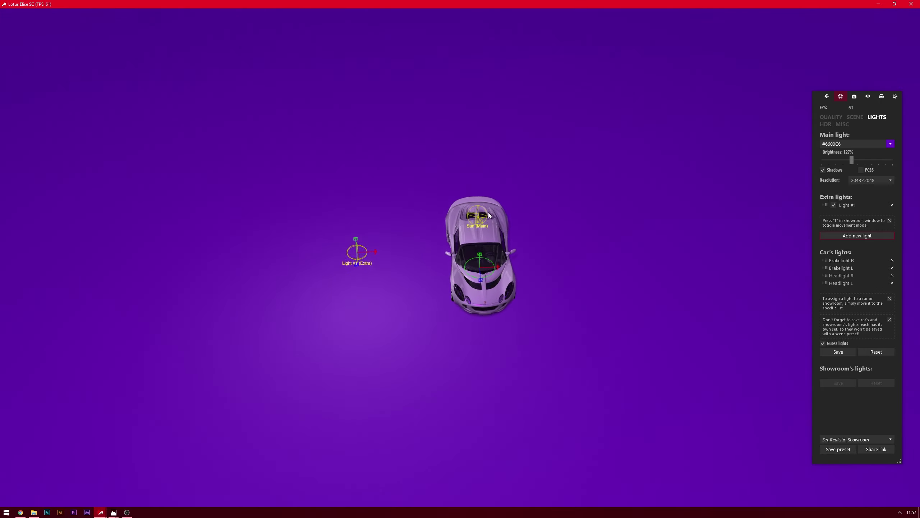
left_click(848, 205)
left_click(887, 213)
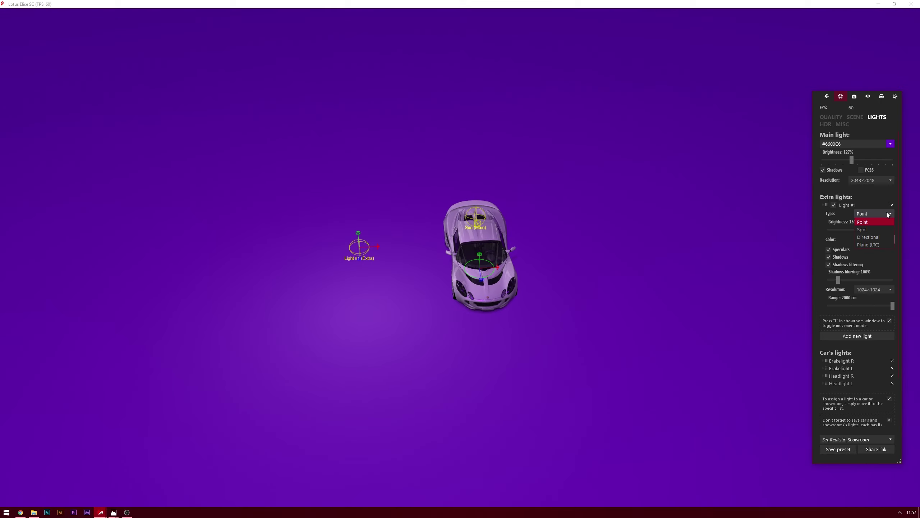
left_click(873, 236)
- Move Light #1 out to the side of the car's front end and aim its beam at the car
left_click_drag(553, 211, 359, 243)
left_click_drag(417, 238, 581, 189)
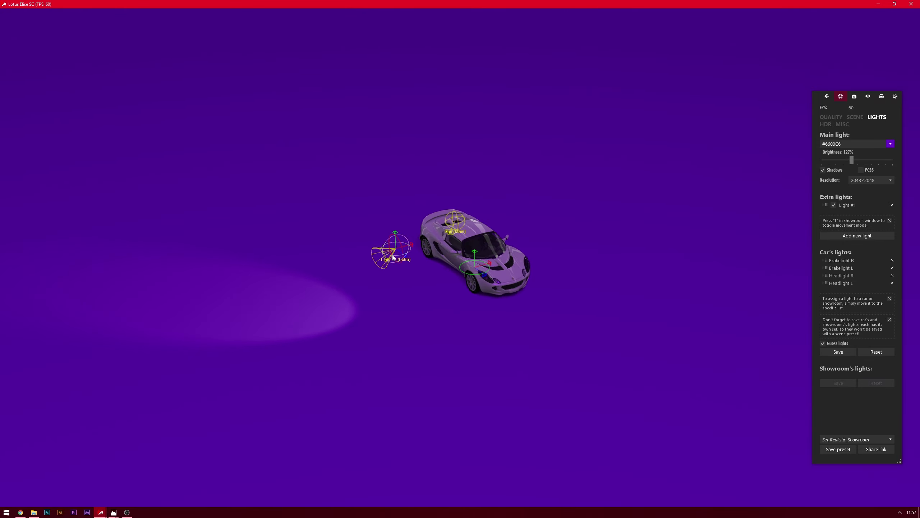
left_click_drag(411, 253, 540, 312)
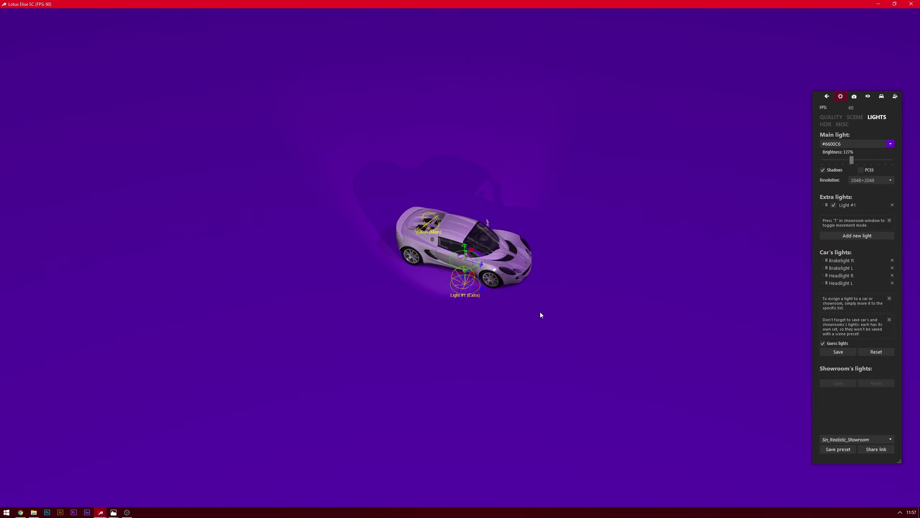
left_click_drag(482, 290, 451, 312)
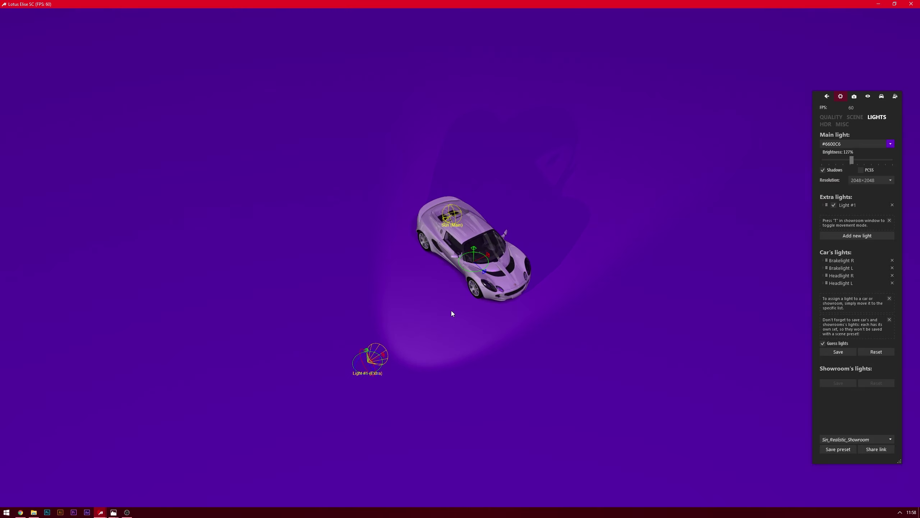
- Add three more spot lights, Light #2 to Light #4, and aim them at the car from its remaining corners
left_click(869, 236)
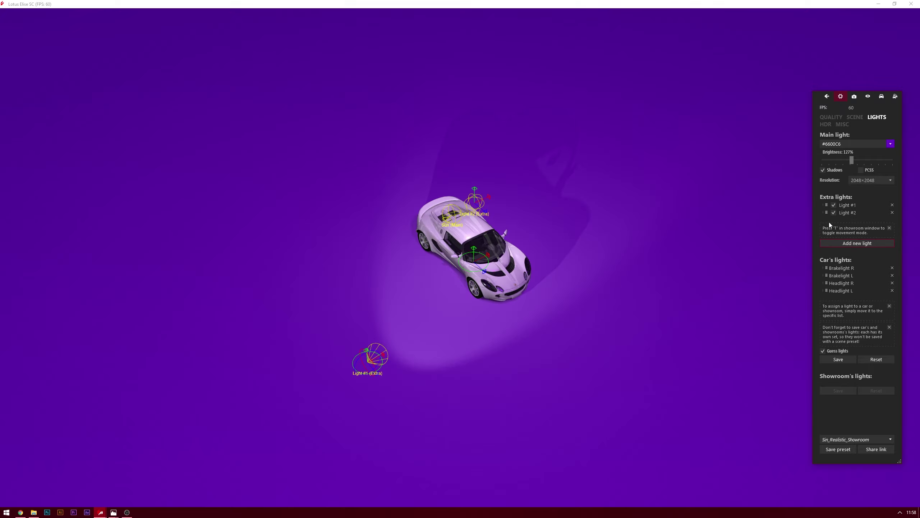
left_click(823, 213)
left_click_drag(616, 254, 468, 365)
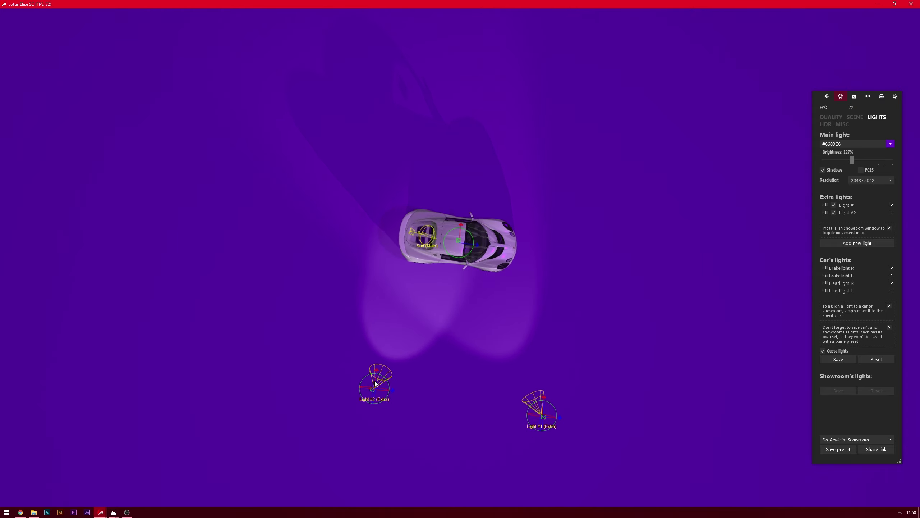
left_click_drag(379, 370, 326, 236)
left_click_drag(418, 308, 349, 334)
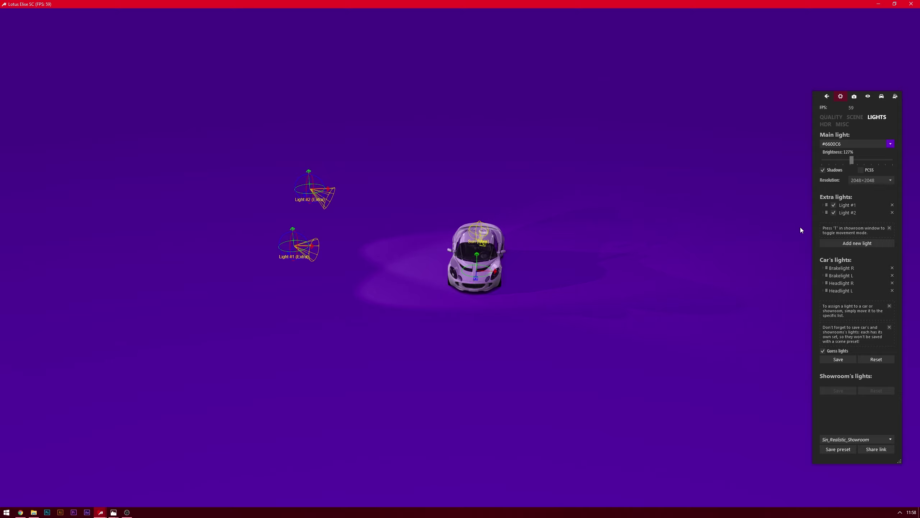
left_click(834, 241)
left_click_drag(506, 209, 541, 235)
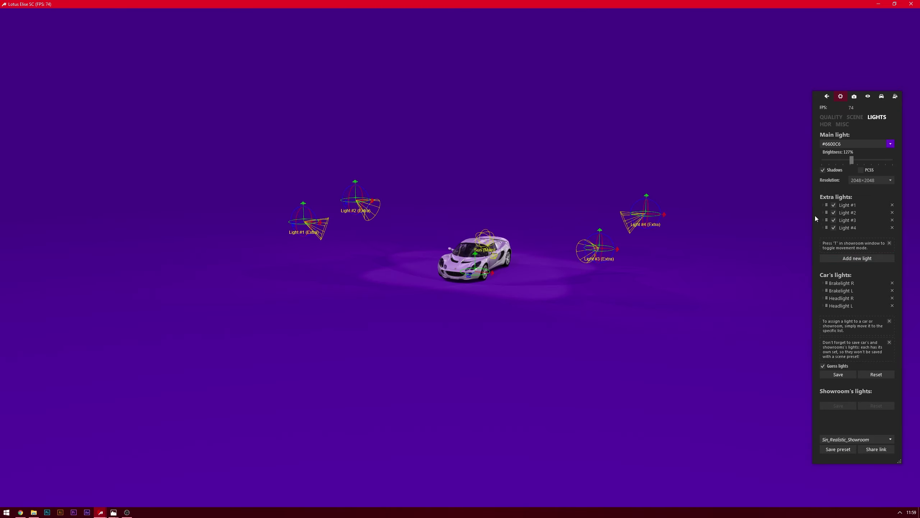
- Set the colour of Light #1 to magenta #FF11F7
left_click(828, 206)
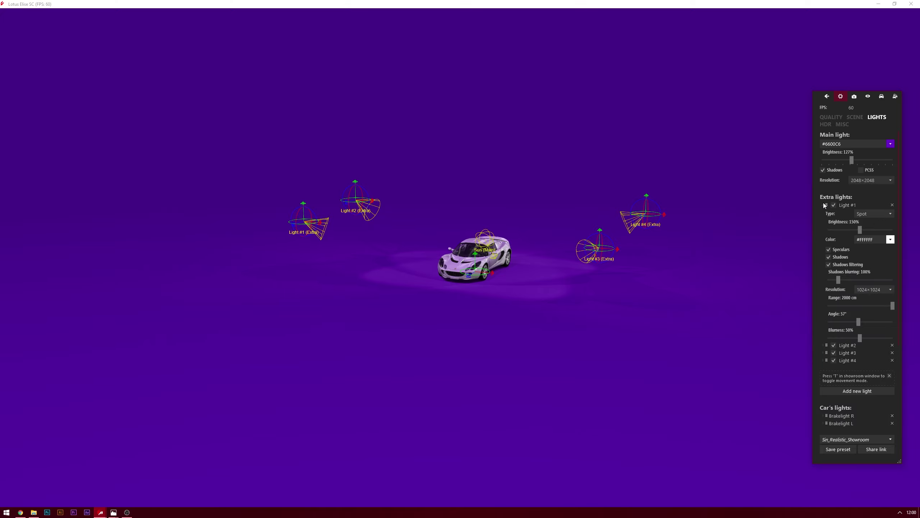
left_click_drag(628, 262, 381, 323)
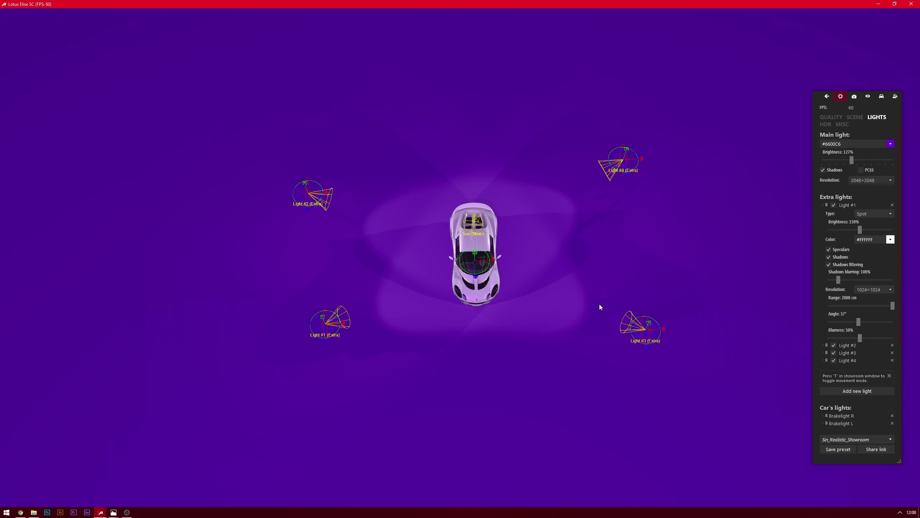
left_click(890, 239)
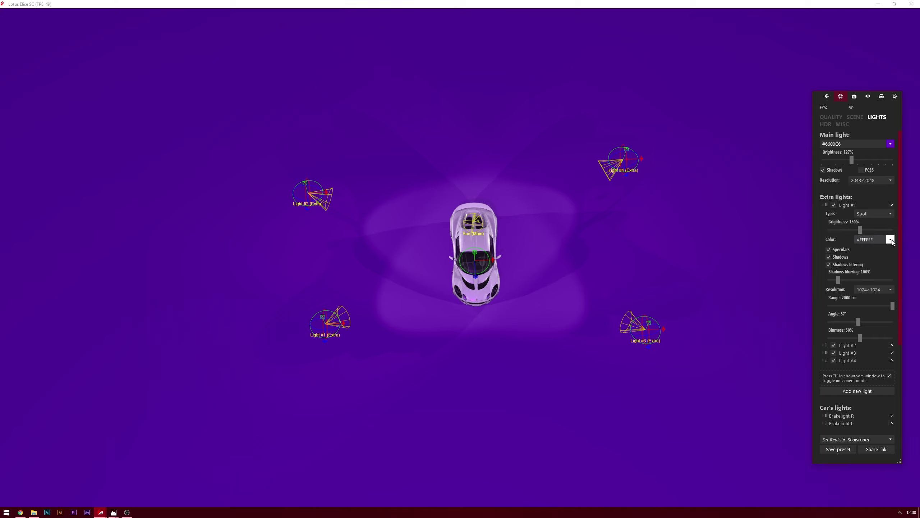
left_click(852, 263)
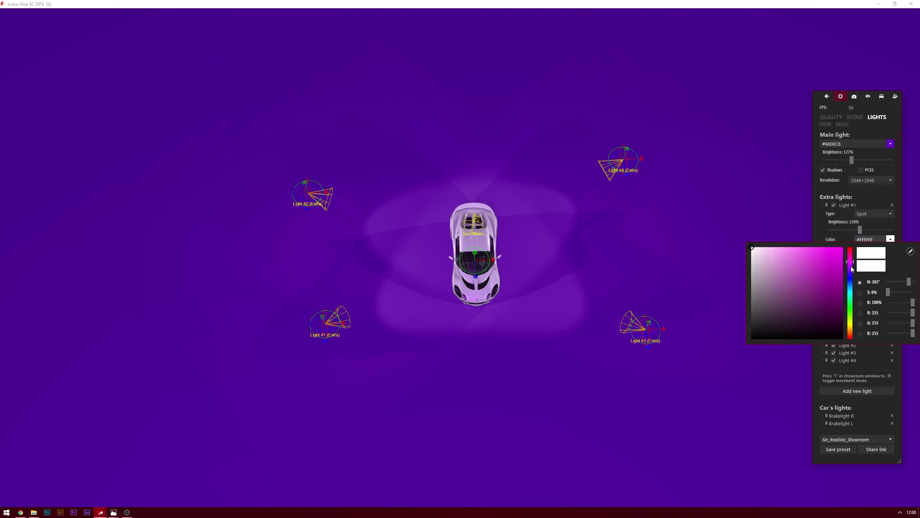
left_click(836, 248)
left_click(807, 239)
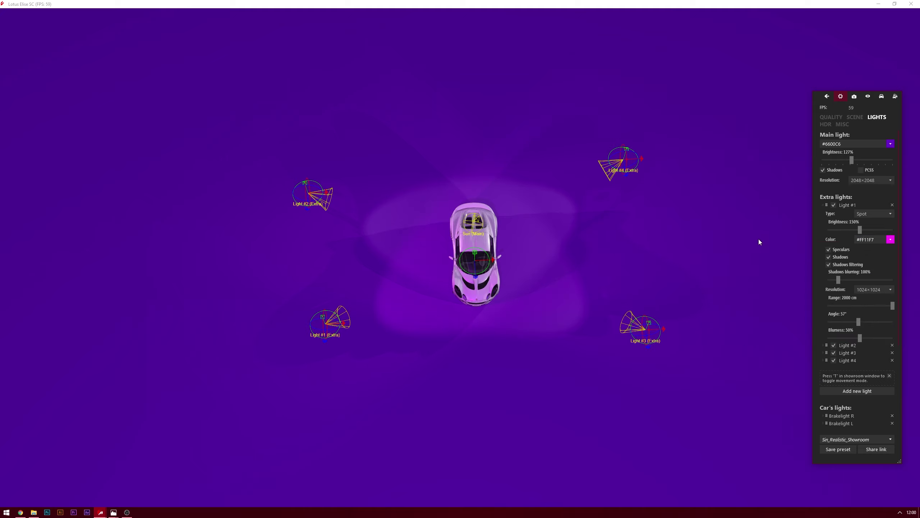
left_click(822, 205)
- Set the colour of Light #2 to blue #07A1F9 and inspect its effect around the car
left_click(824, 213)
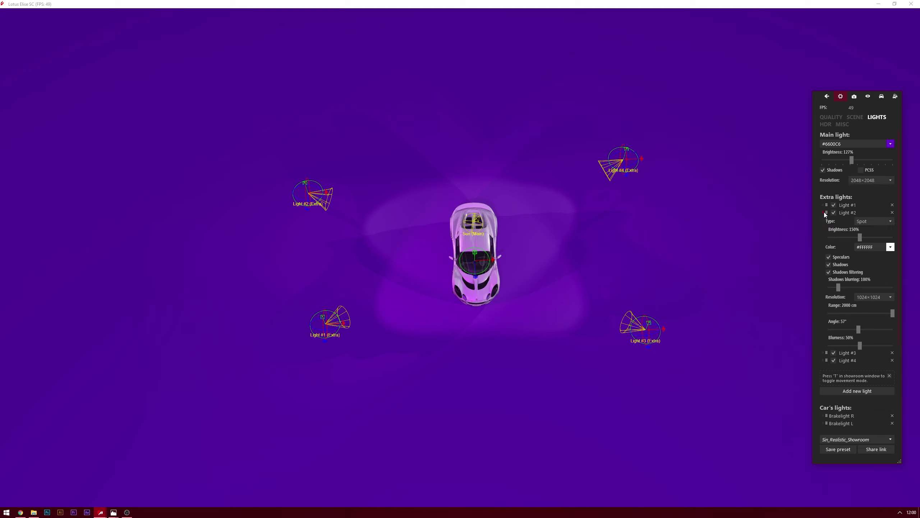
left_click(890, 247)
left_click(849, 290)
left_click(849, 295)
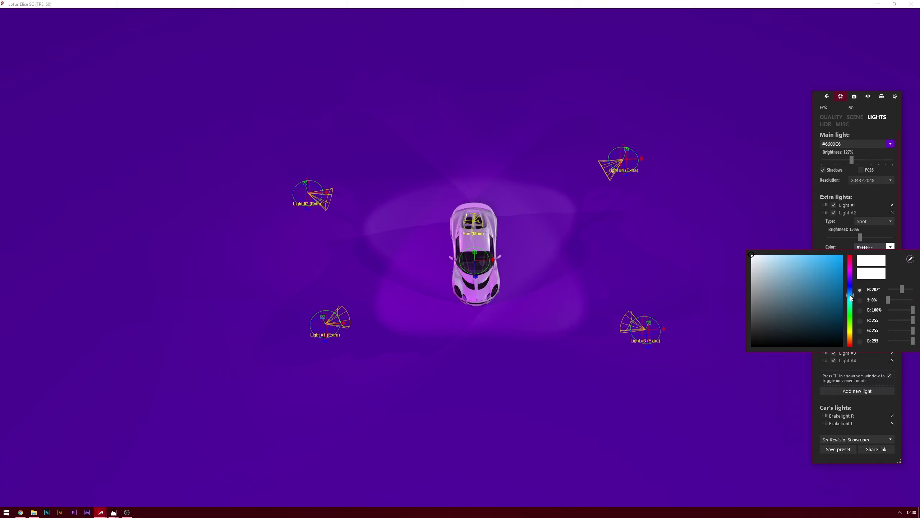
left_click(840, 257)
left_click(608, 225)
left_click_drag(609, 227, 533, 264)
scroll(533, 264, "up", 1)
left_click_drag(305, 299, 285, 300)
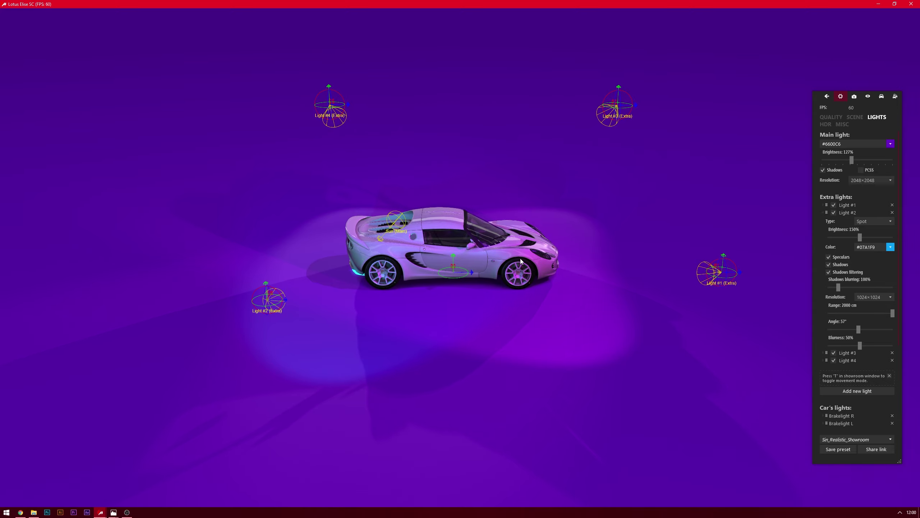
left_click_drag(520, 261, 639, 230)
left_click(823, 213)
- Copy the blue colour code #07A1F9 from Light #2's settings
left_click(823, 220)
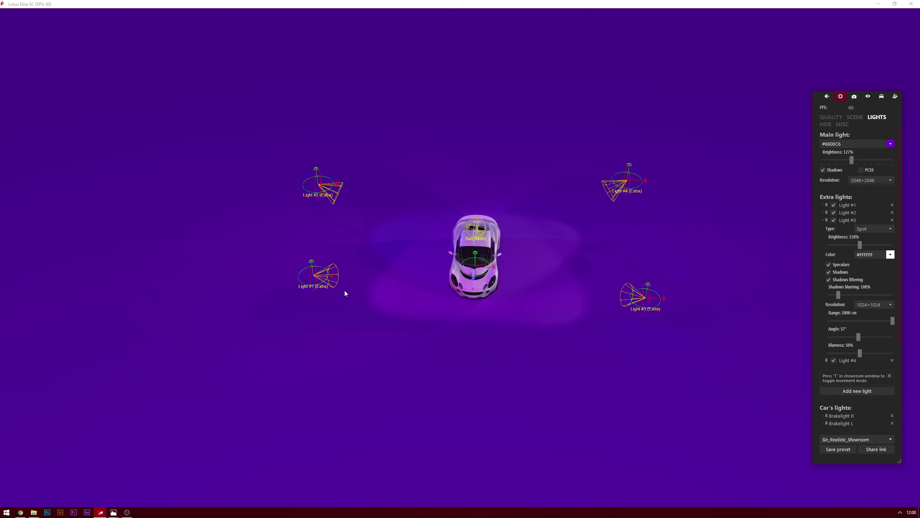
left_click(890, 254)
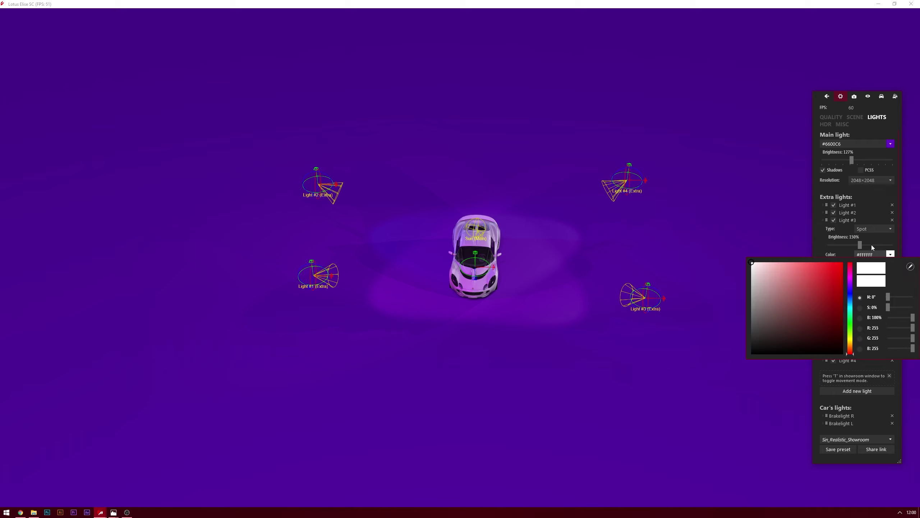
left_click(823, 205)
left_click(823, 205)
left_click(823, 213)
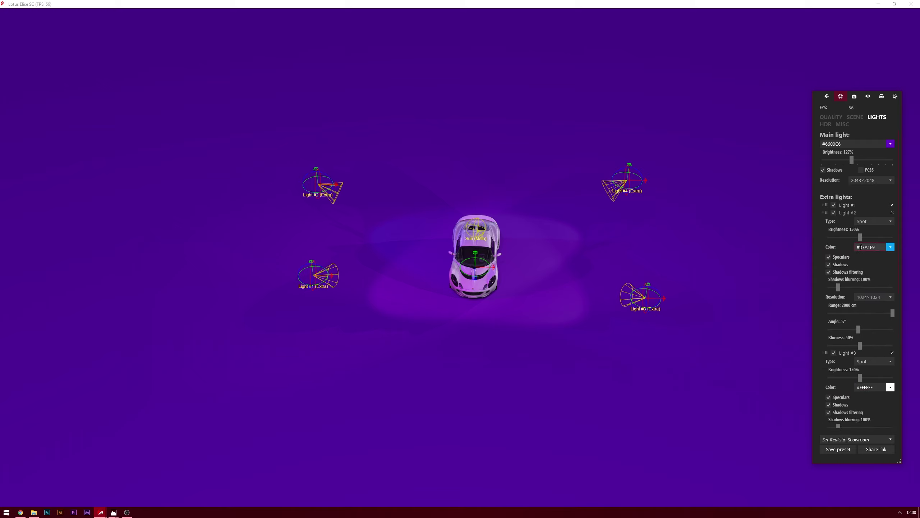
left_click_drag(860, 247, 877, 246)
key("ctrl+c")
left_click(823, 213)
- Replace Light #3's colour with the copied #07A1F9 and check the lighting around the car
left_click_drag(879, 254, 863, 256)
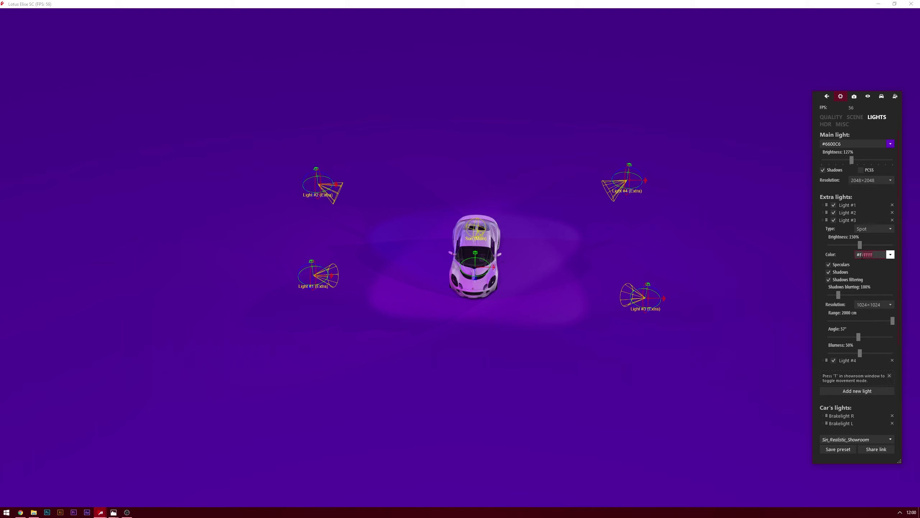
key("ctrl+v")
left_click_drag(603, 300, 546, 201)
scroll(552, 217, "up", 6)
left_click_drag(584, 279, 584, 313)
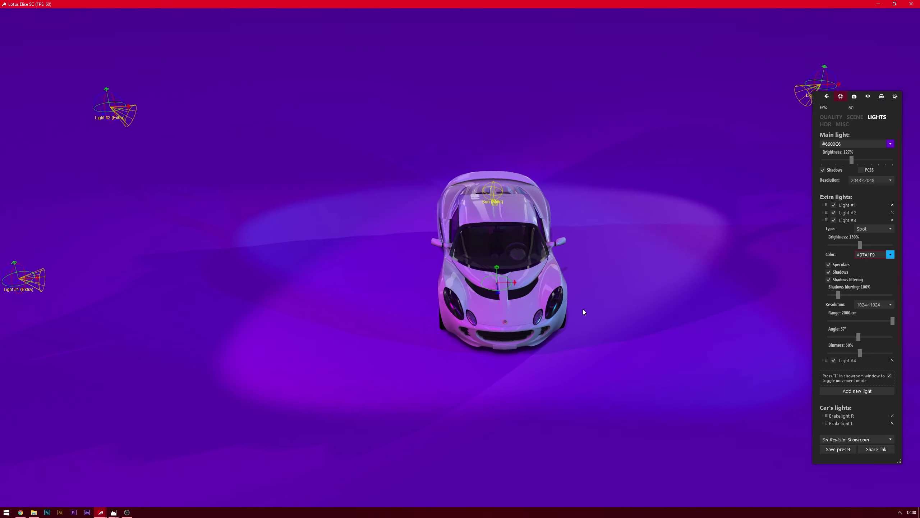
scroll(610, 216, "down", 5)
left_click_drag(610, 215, 810, 215)
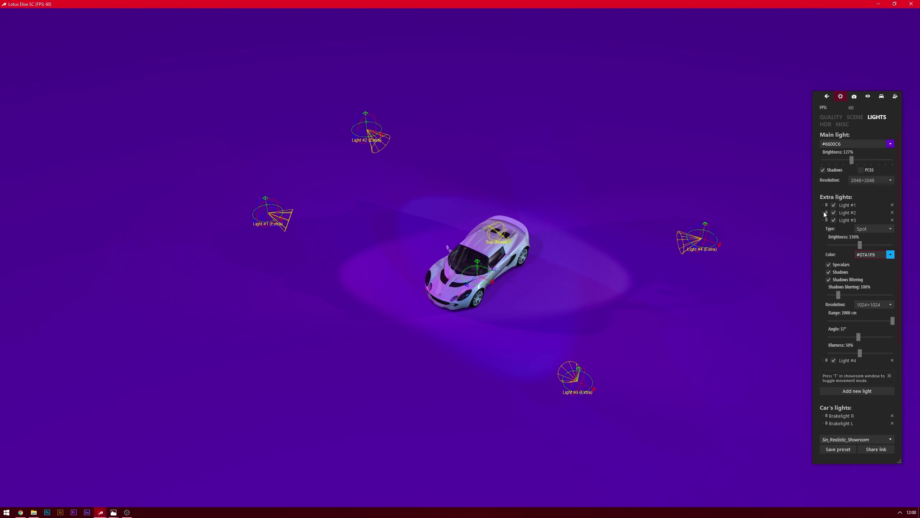
- Copy the magenta colour code #FF11F7 from Light #1's settings
left_click(824, 212)
left_click(824, 212)
left_click(823, 205)
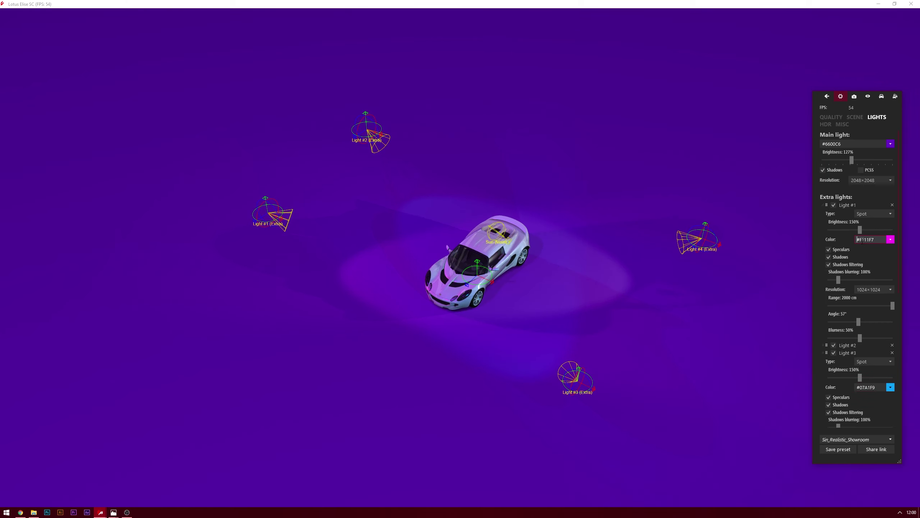
left_click(823, 205)
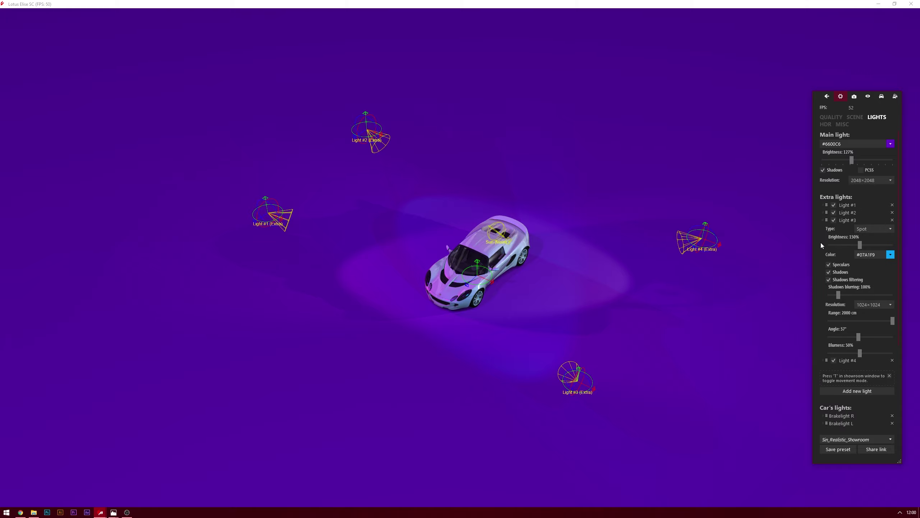
- Replace Light #4's colour with magenta #FF11F7 and check the lighting from all around the car
left_click(824, 220)
left_click(823, 228)
left_click_drag(873, 263, 856, 262)
type("#FF11F7")
left_click_drag(554, 311, 326, 229)
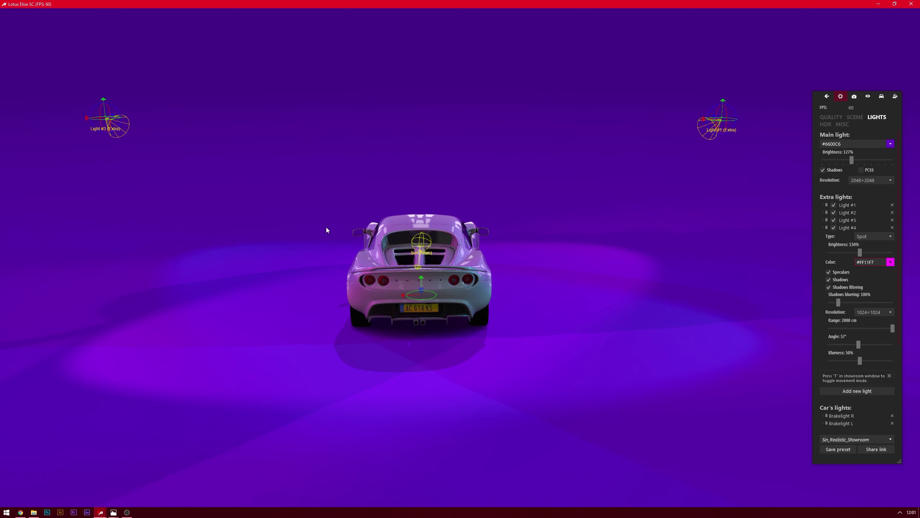
left_click_drag(477, 217, 504, 345)
left_click_drag(575, 143, 595, 146)
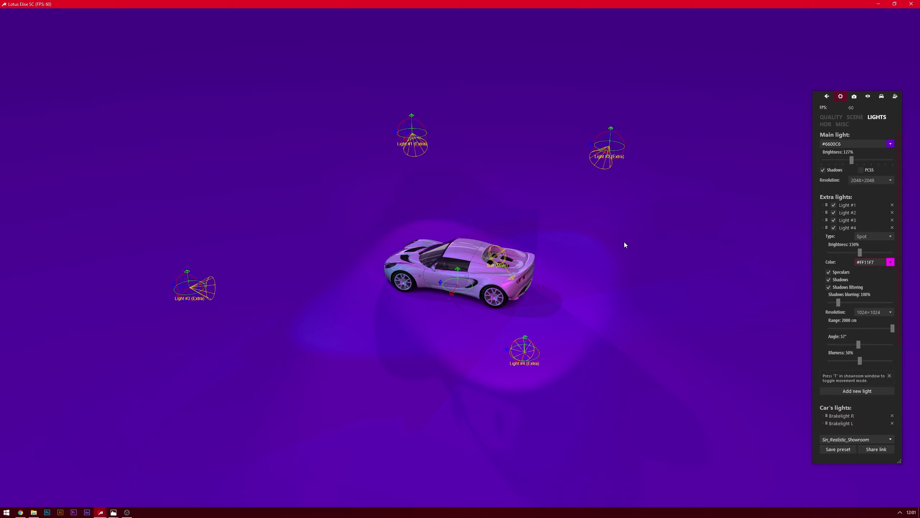
left_click_drag(625, 245, 363, 232)
left_click_drag(473, 266, 392, 285)
left_click_drag(498, 283, 721, 274)
- Add a fifth extra light and raise it high above the car
left_click(823, 227)
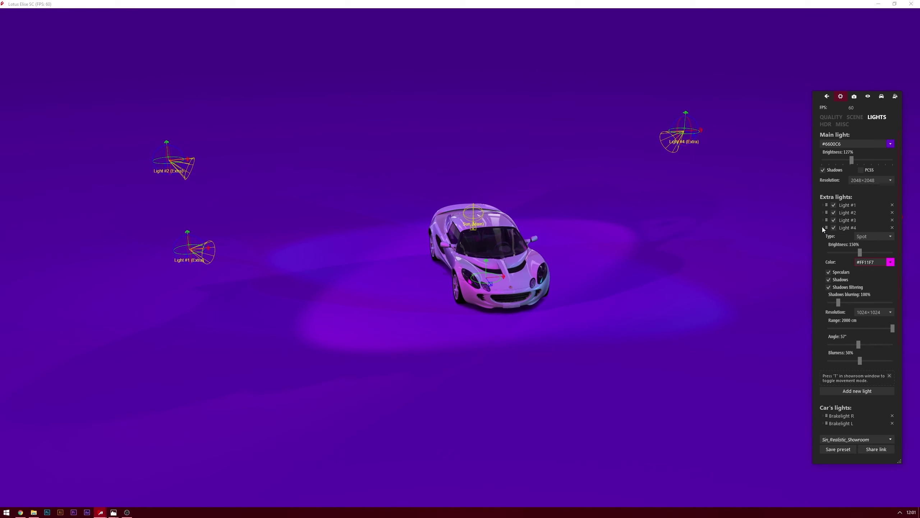
left_click(858, 257)
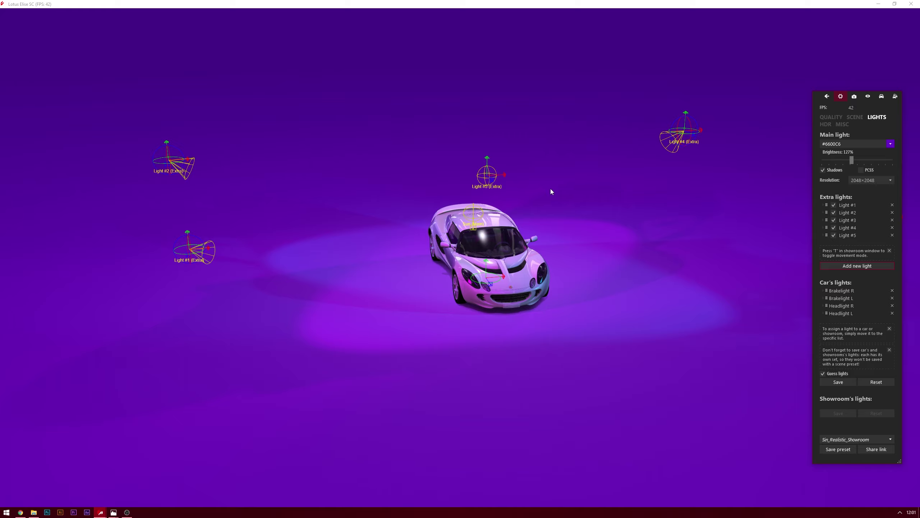
left_click_drag(550, 189, 516, 199)
left_click_drag(490, 171, 511, 24)
left_click_drag(584, 203, 595, 162)
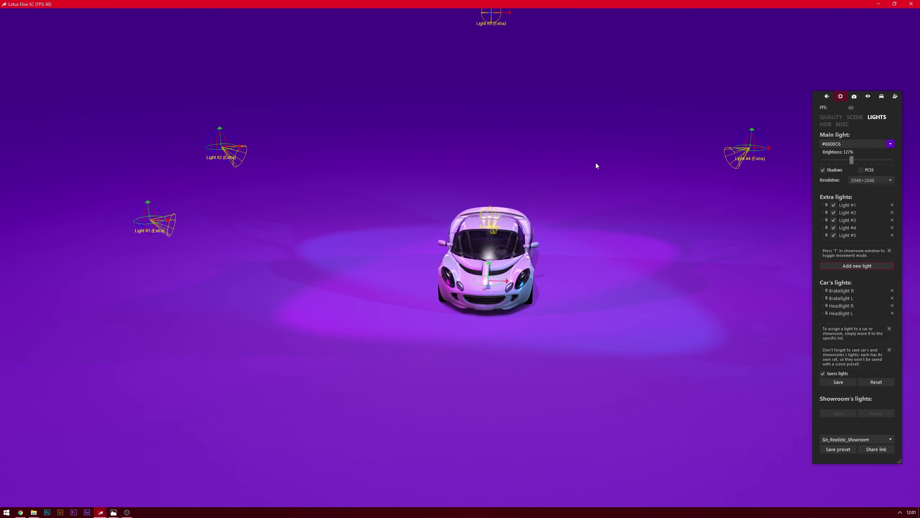
scroll(599, 162, "down", 4)
left_click_drag(482, 80, 482, 66)
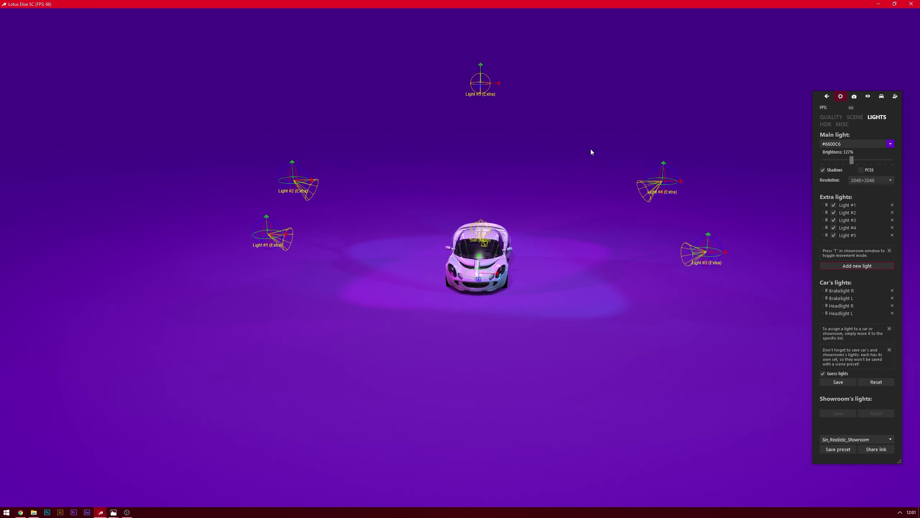
- Set Light #5's colour to a purple near #6B08DB and lower its brightness
left_click(822, 235)
left_click(890, 269)
left_click(850, 300)
left_click(839, 289)
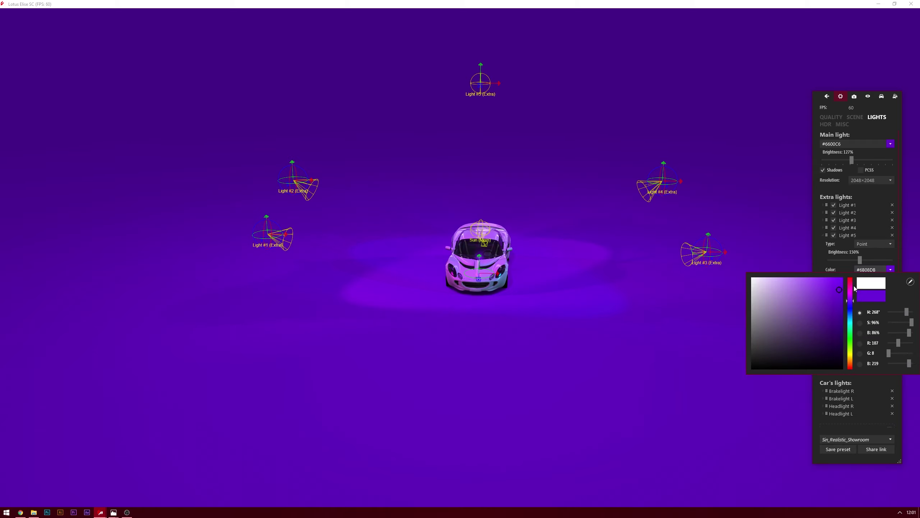
left_click_drag(839, 289, 856, 260)
left_click(844, 261)
left_click_drag(789, 263, 627, 234)
scroll(668, 226, "down", 5)
- Change Light #5's type to Spot and rotate it so it shines straight down on the car
left_click(872, 244)
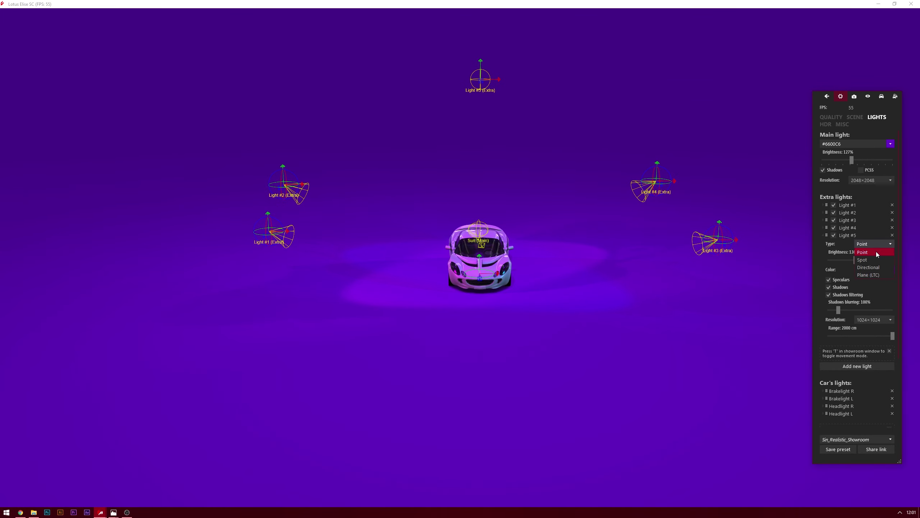
left_click(876, 259)
left_click_drag(530, 93, 558, 208)
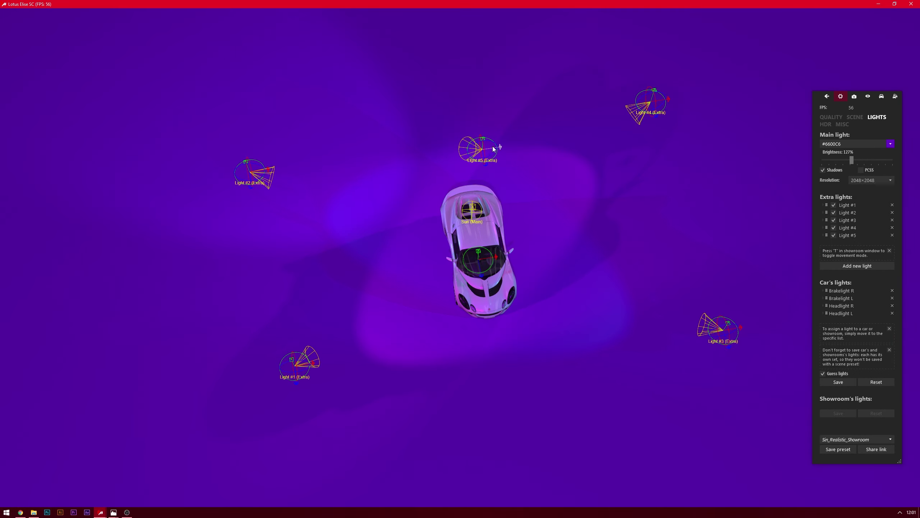
left_click_drag(494, 147, 526, 196)
left_click_drag(361, 75, 396, 31)
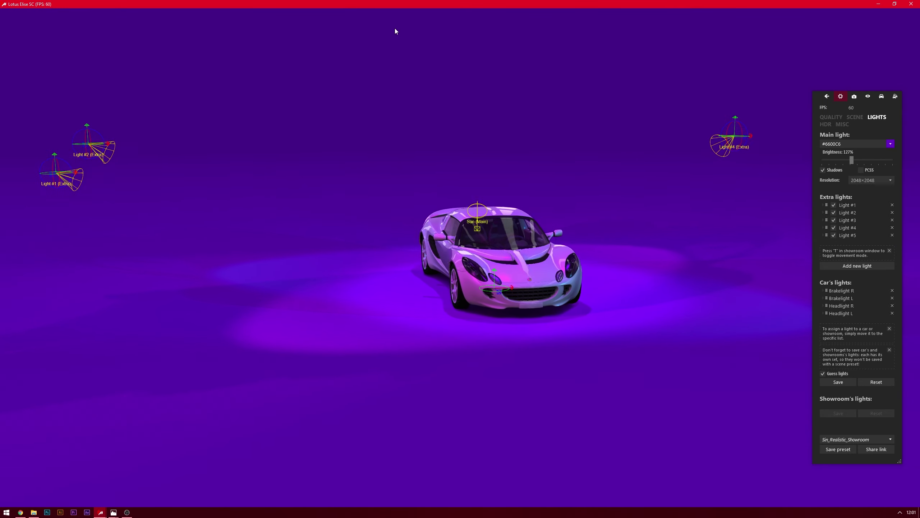
- Lower Light #5's brightness further and inspect the lighting on the car's front and side
left_click(823, 235)
left_click_drag(849, 260, 838, 260)
left_click_drag(674, 271, 522, 235)
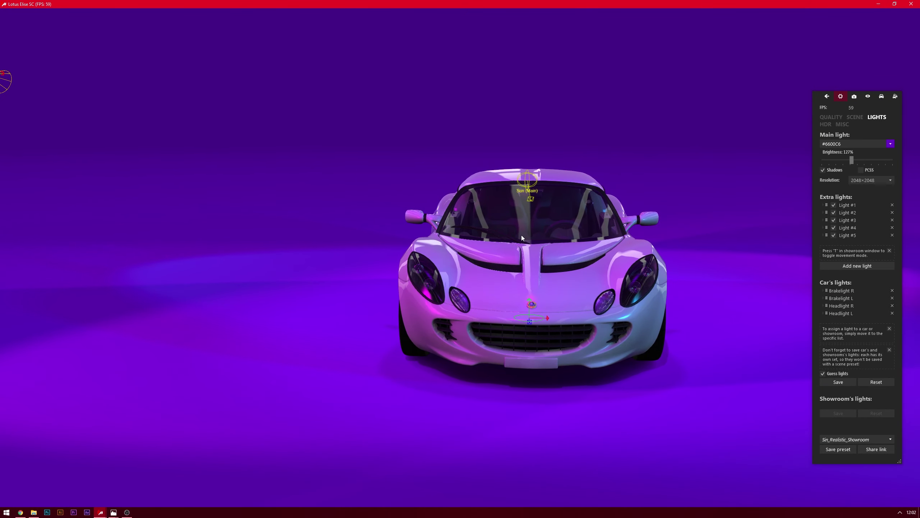
left_click_drag(522, 239, 670, 233)
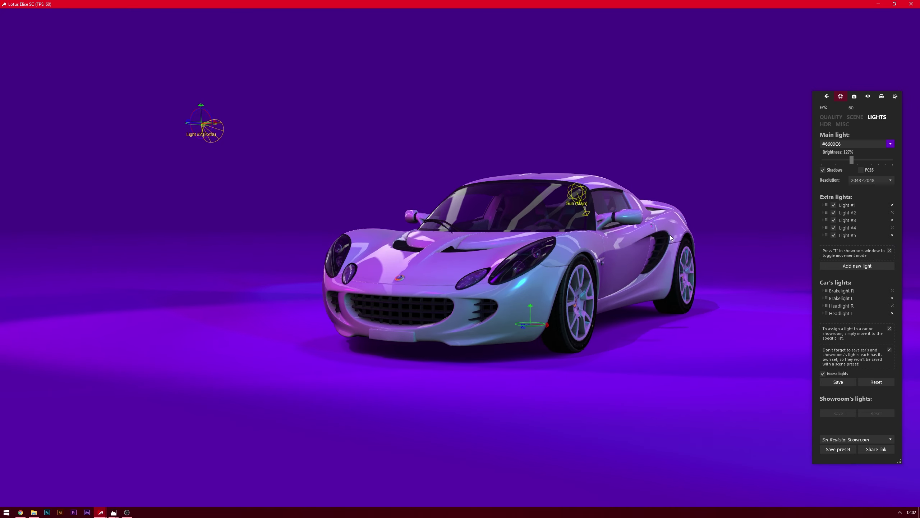
left_click_drag(671, 238, 580, 267)
left_click(673, 241)
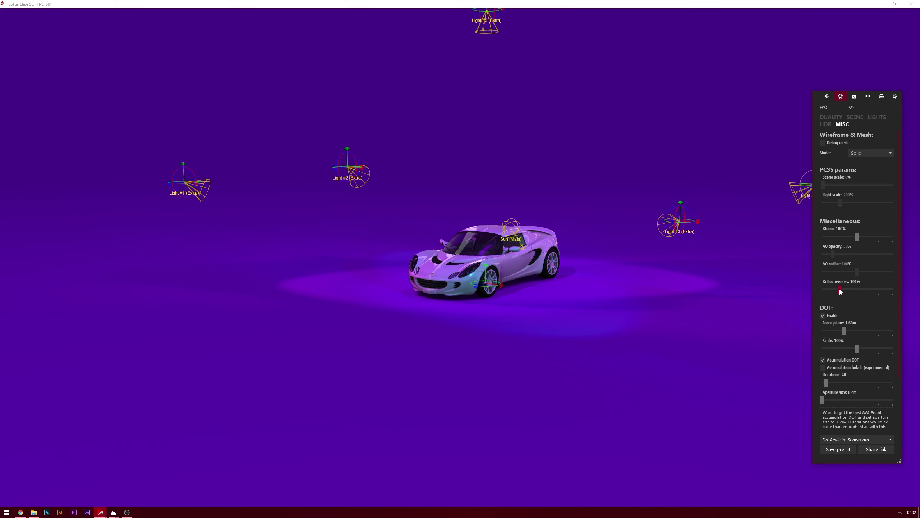
- Raise the bloom to 200% and the reflectiveness to 248%, checking the highlights on the bodywork
left_click_drag(840, 291, 843, 290)
scroll(674, 155, "up", 5)
left_click_drag(857, 236, 861, 235)
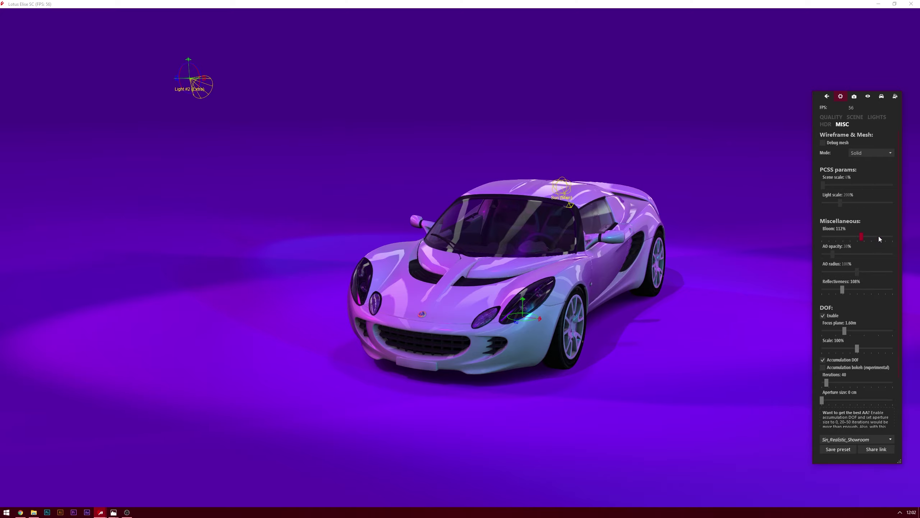
left_click_drag(688, 260, 737, 239)
left_click_drag(843, 289, 888, 286)
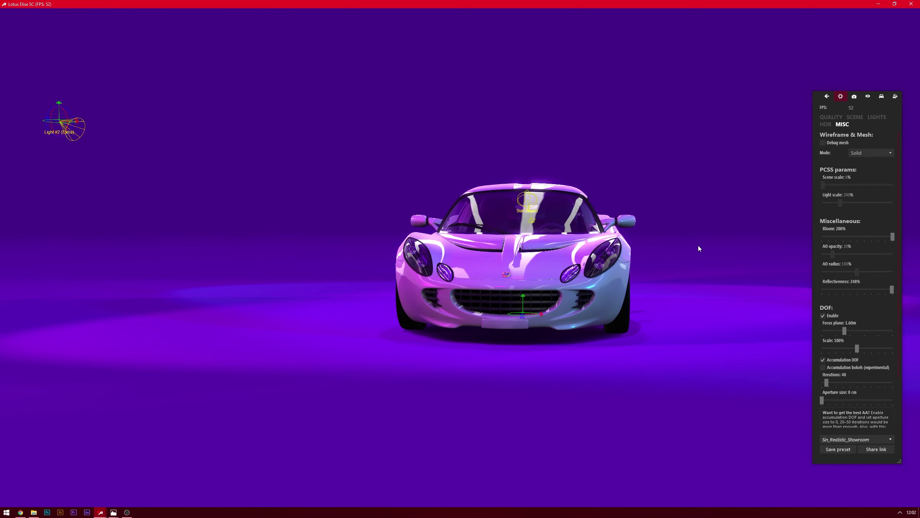
left_click_drag(697, 245, 622, 252)
- Compare several reflectiveness levels on the bodywork and settle on 161%
left_click_drag(891, 289, 878, 287)
left_click_drag(672, 270, 746, 277)
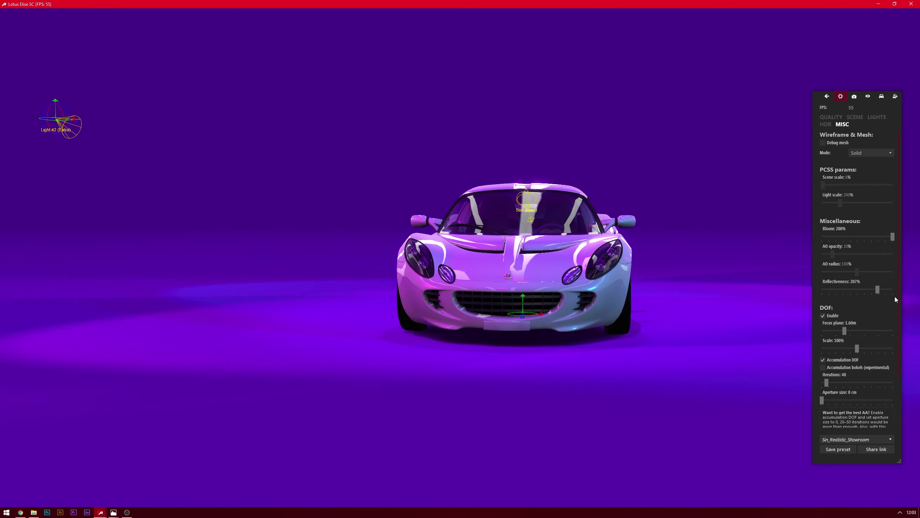
left_click_drag(878, 290, 902, 292)
left_click_drag(693, 272, 732, 275)
left_click_drag(892, 290, 859, 290)
left_click_drag(779, 285, 721, 290)
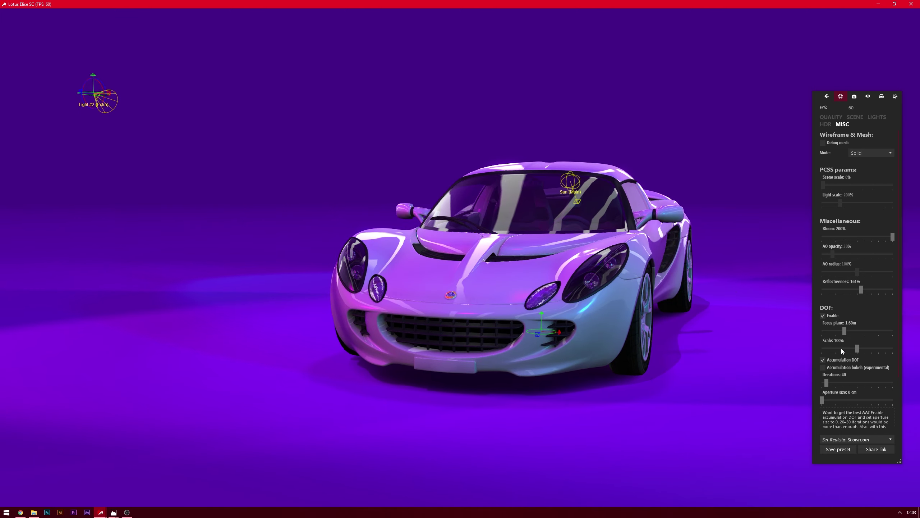
scroll(725, 316, "down", 5)
left_click_drag(671, 312, 629, 310)
- Try the experimental accumulation bokeh option and inspect the car's front up close
left_click(847, 368)
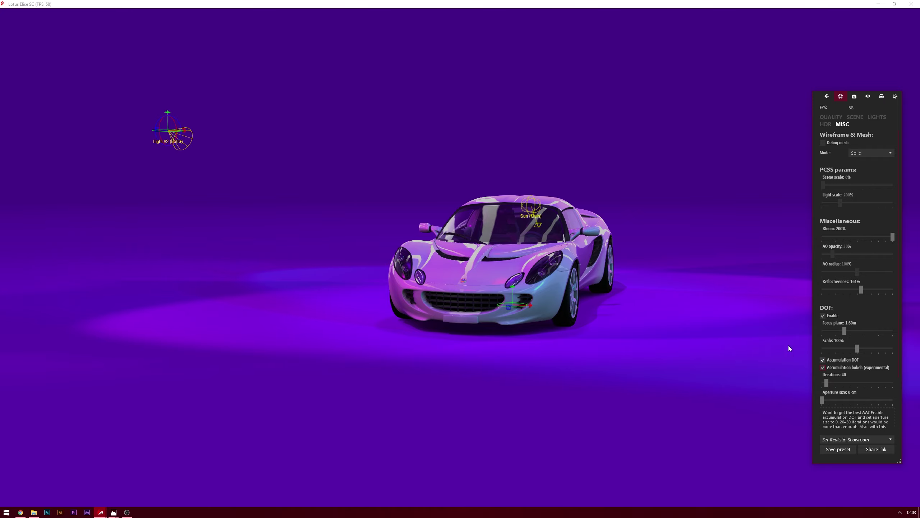
left_click_drag(788, 346, 716, 332)
scroll(728, 324, "up", 5)
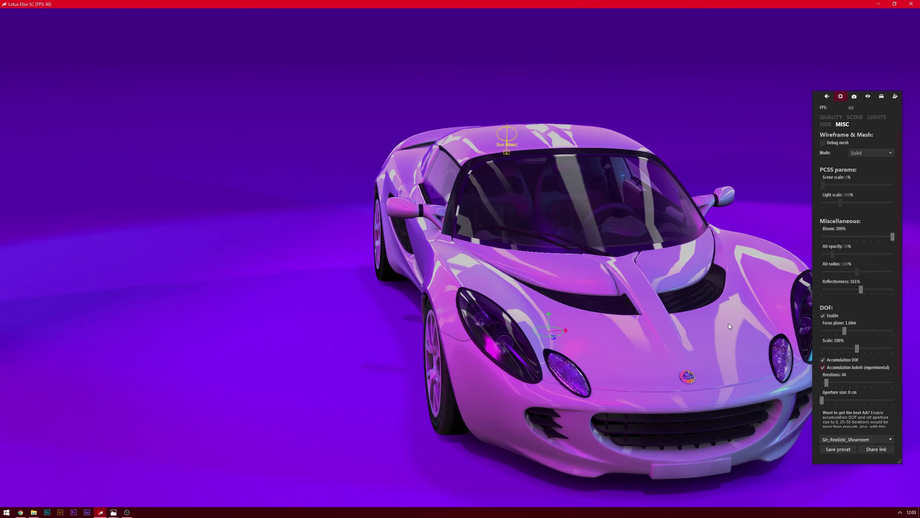
left_click_drag(644, 307, 646, 303)
left_click(834, 369)
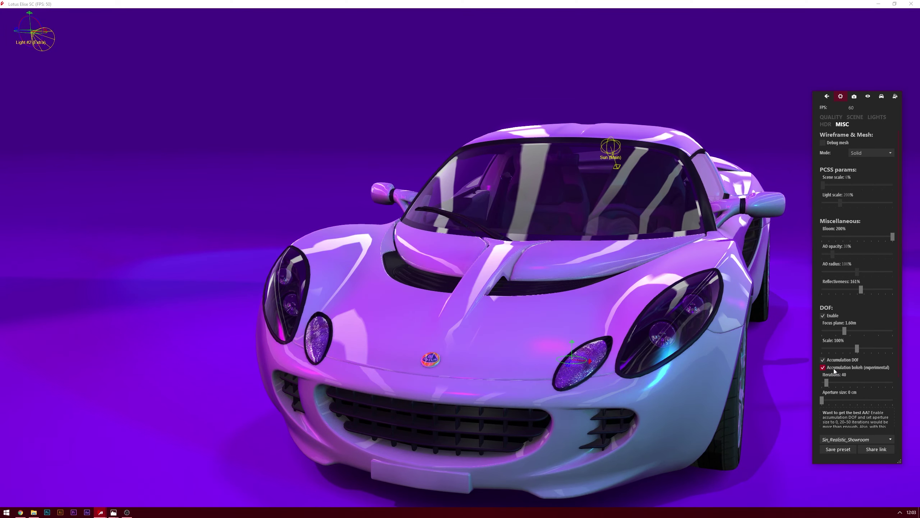
left_click(834, 370)
- Enable SSLR (local reflections) in the quality settings
left_click_drag(724, 322, 24, 248)
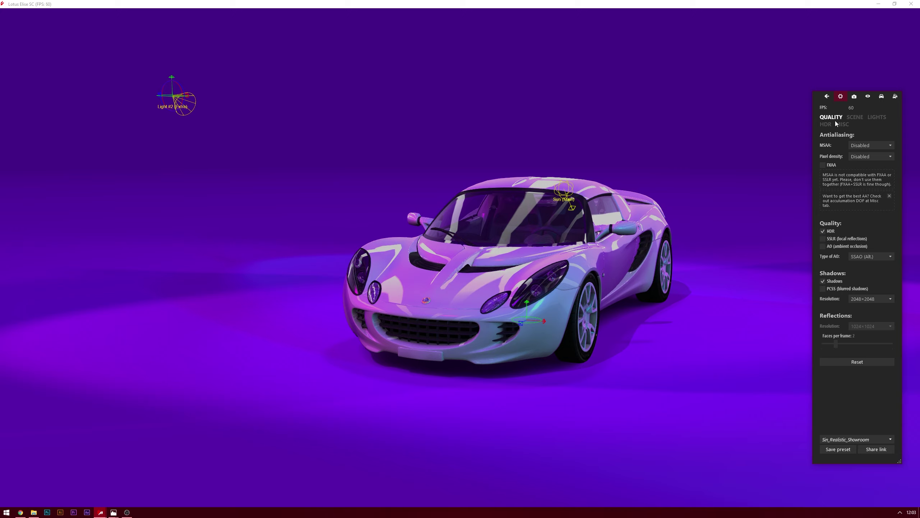
left_click(867, 146)
left_click(826, 238)
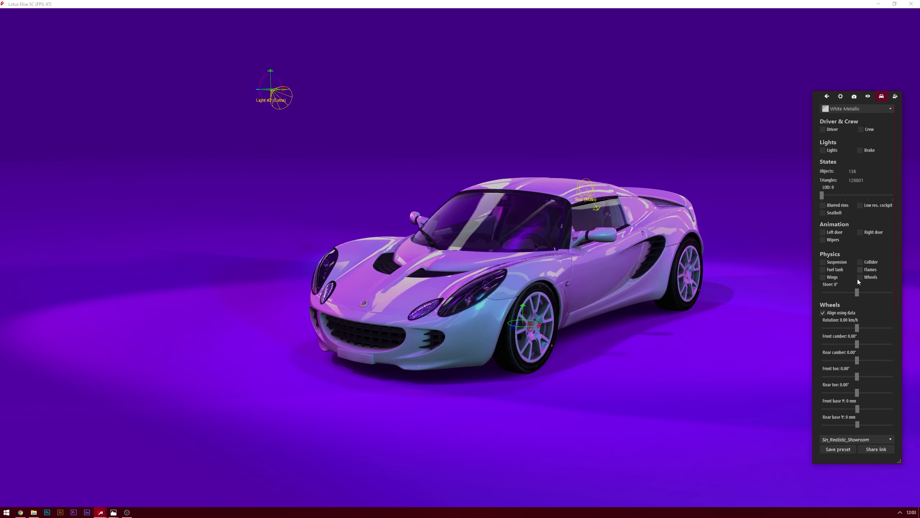
- Steer the front wheels to the maximum positive angle and check the car's stance
left_click_drag(857, 292, 895, 293)
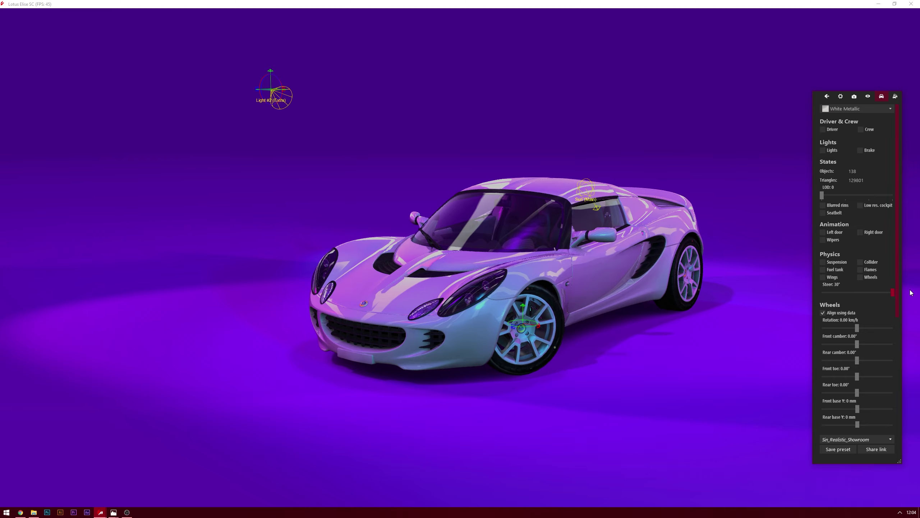
left_click_drag(696, 234, 744, 215)
scroll(748, 215, "down", 4)
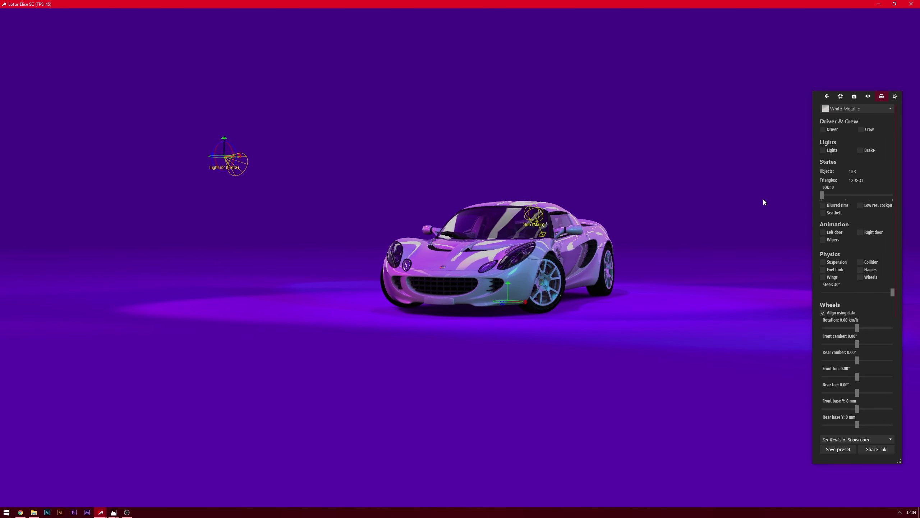
- Try the car's headlights and the driver figure, switching both off again, and look through the wheel and sound settings
left_click(823, 150)
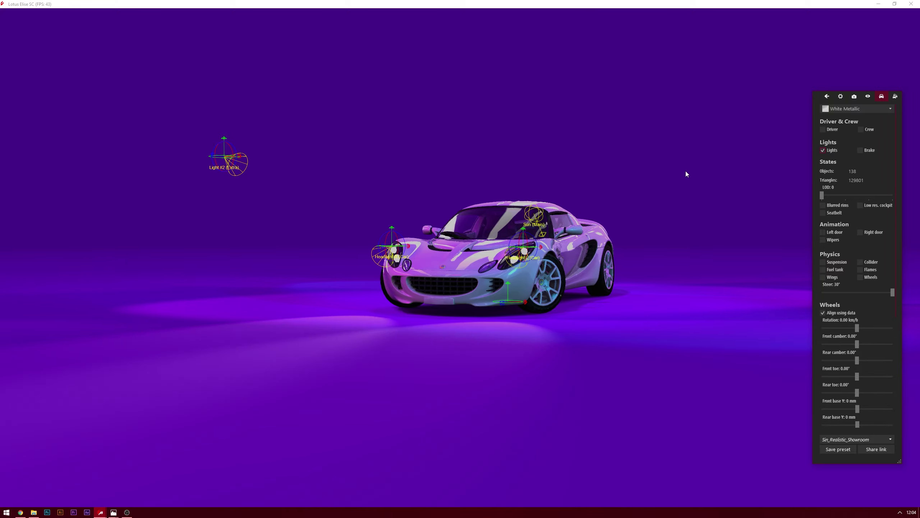
left_click_drag(685, 171, 744, 194)
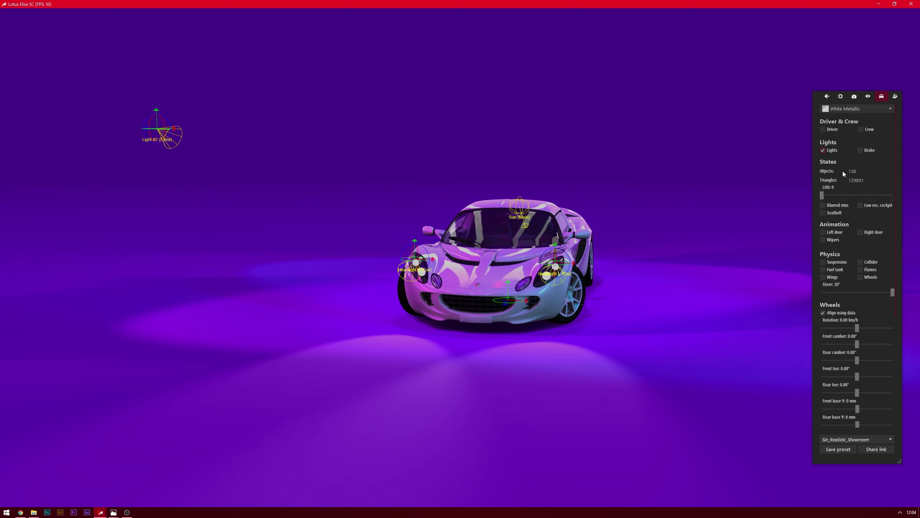
left_click(827, 152)
left_click(831, 130)
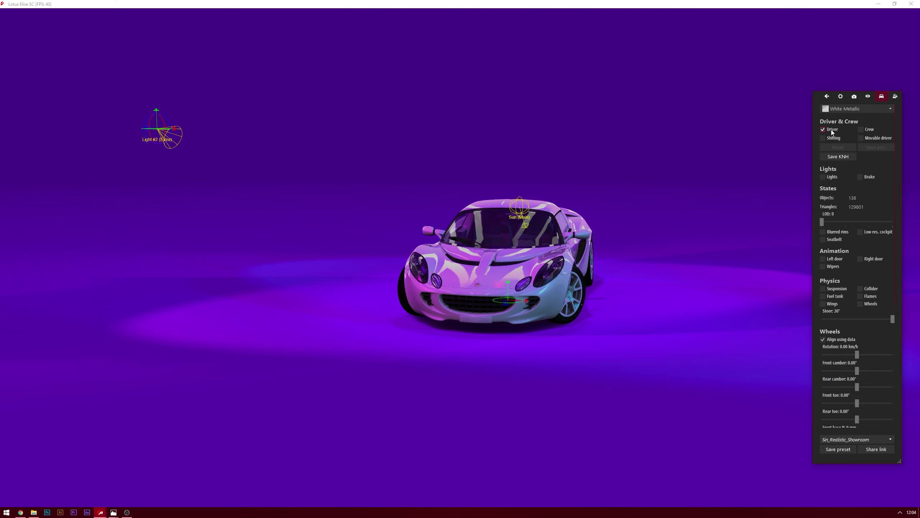
left_click(831, 130)
scroll(867, 240, "down", 5)
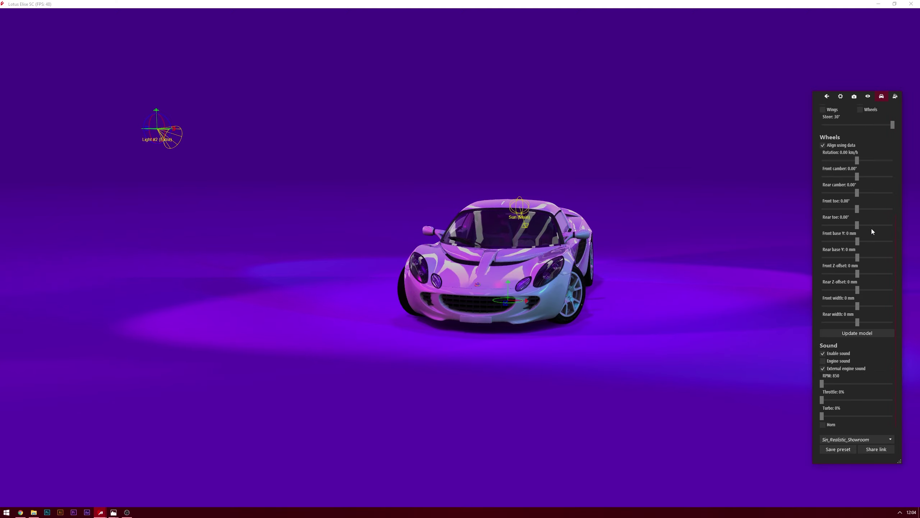
- Frame the car in a low front three-quarter view for the screenshot
left_click(856, 97)
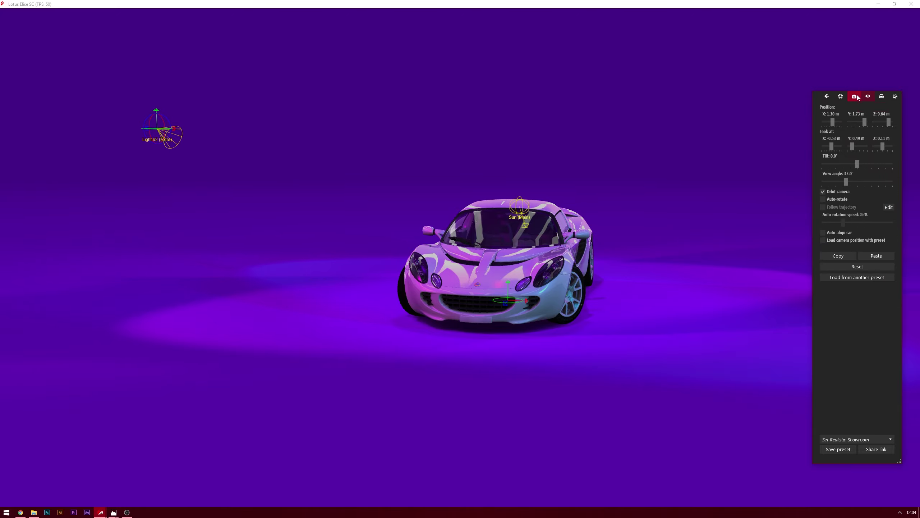
left_click_drag(659, 162, 432, 242)
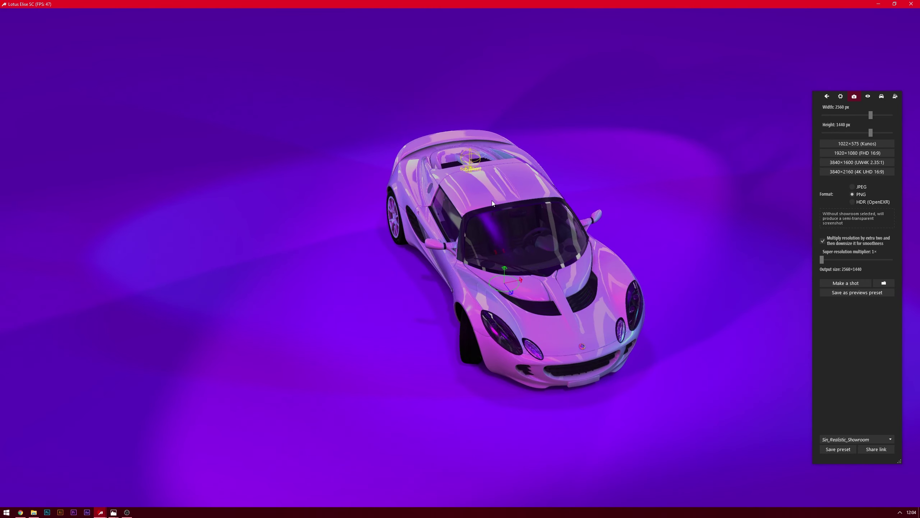
scroll(492, 200, "down", 4)
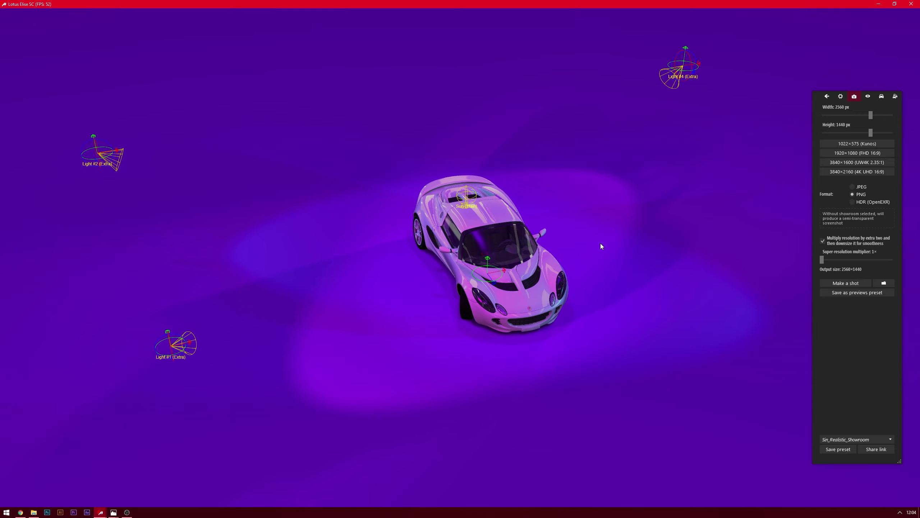
left_click_drag(600, 243, 486, 146)
scroll(606, 157, "up", 3)
scroll(598, 149, "up", 3)
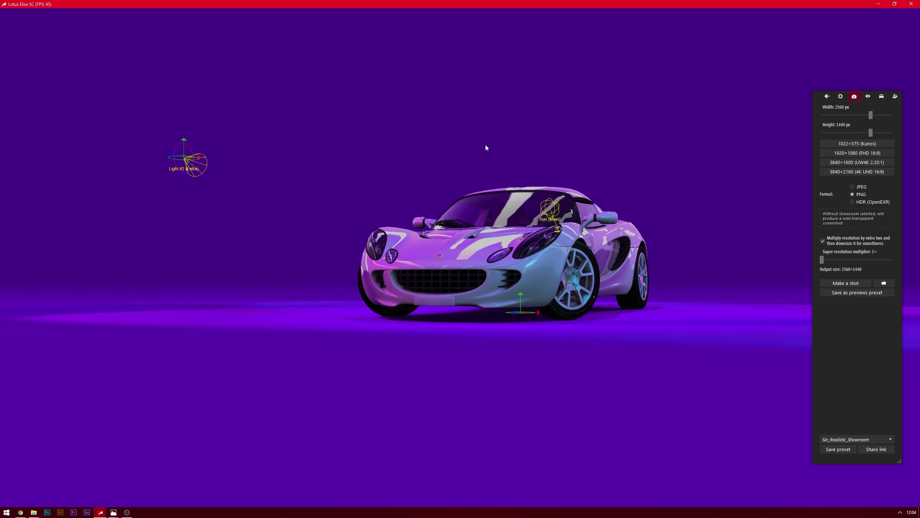
- Enable automatic car alignment for the camera and refine the low front three-quarter framing
left_click(867, 96)
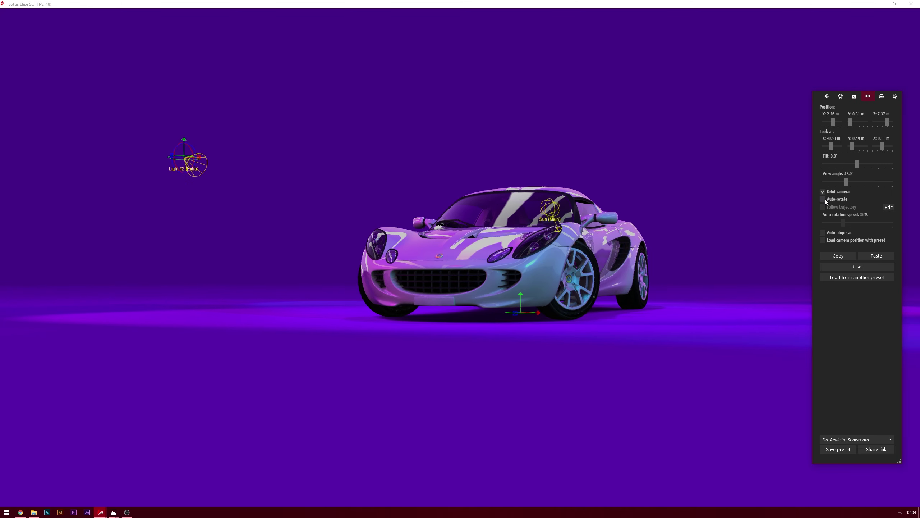
left_click(823, 232)
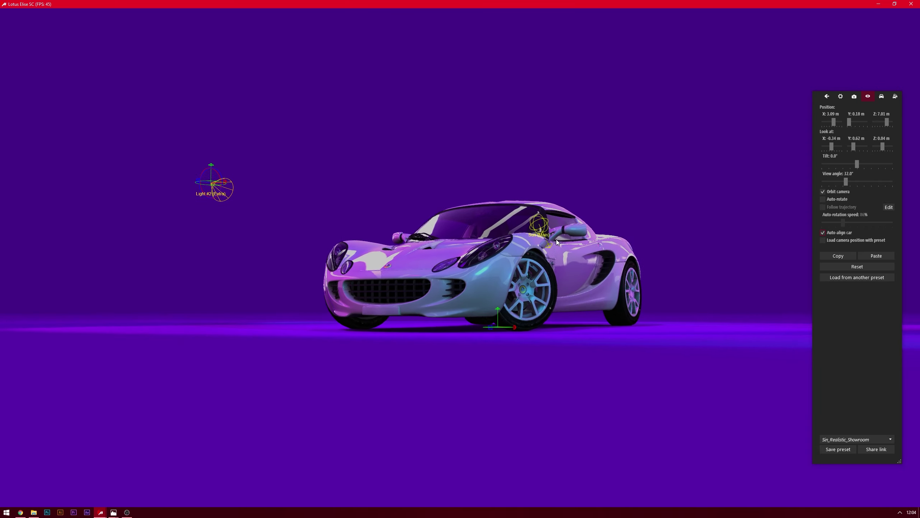
left_click_drag(556, 243, 561, 248)
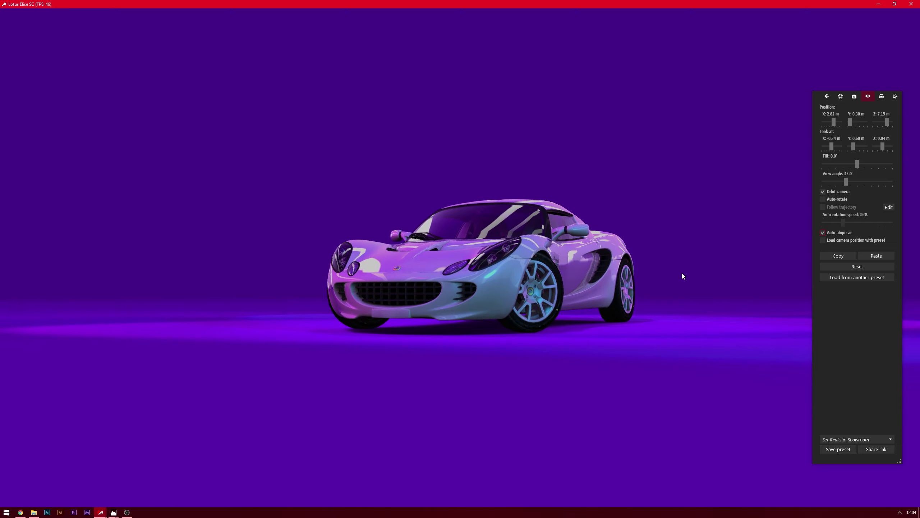
scroll(680, 273, "up", 3)
scroll(671, 272, "down", 3)
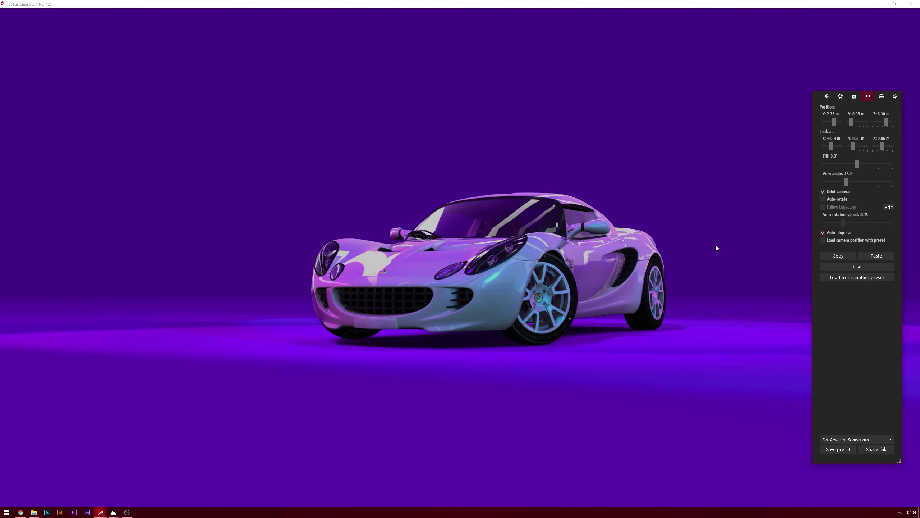
- Set the screenshot resolution to 3840×1600 (UW4K 2.35:1) with a super-resolution multiplier of 2×
left_click(853, 96)
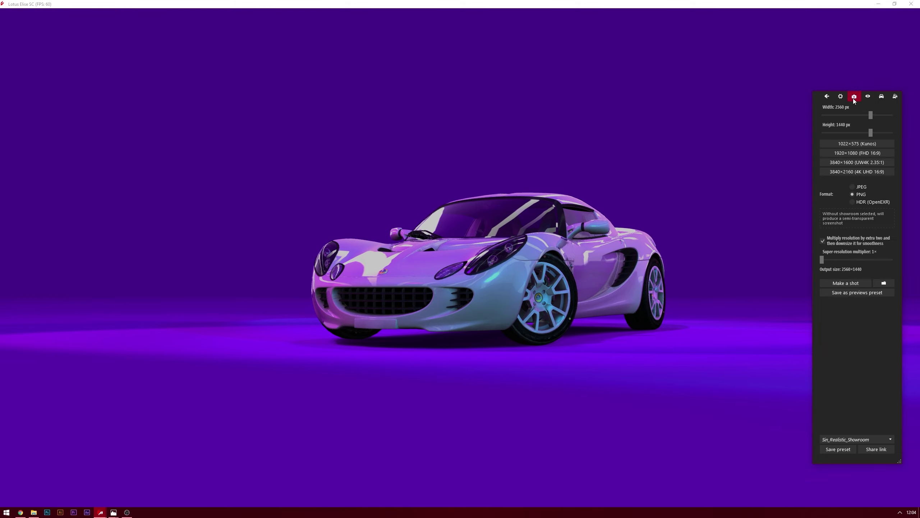
left_click(843, 164)
left_click_drag(822, 261, 834, 261)
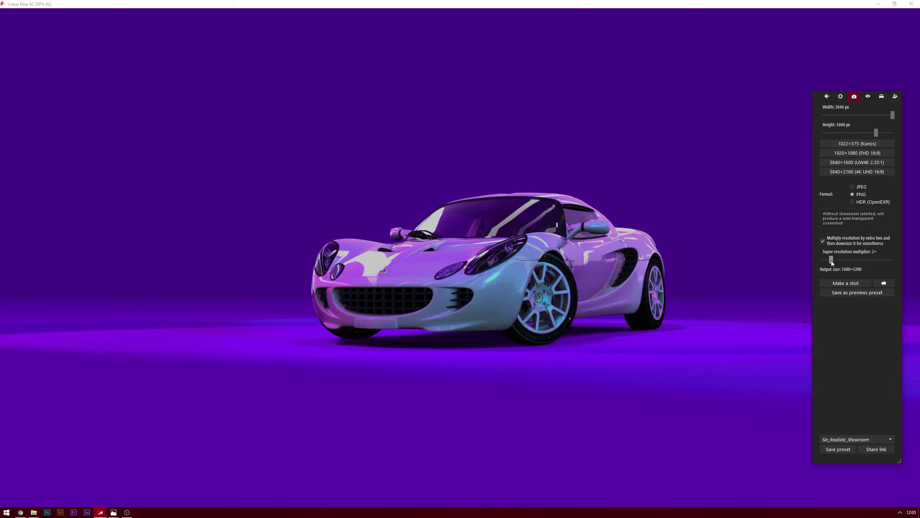